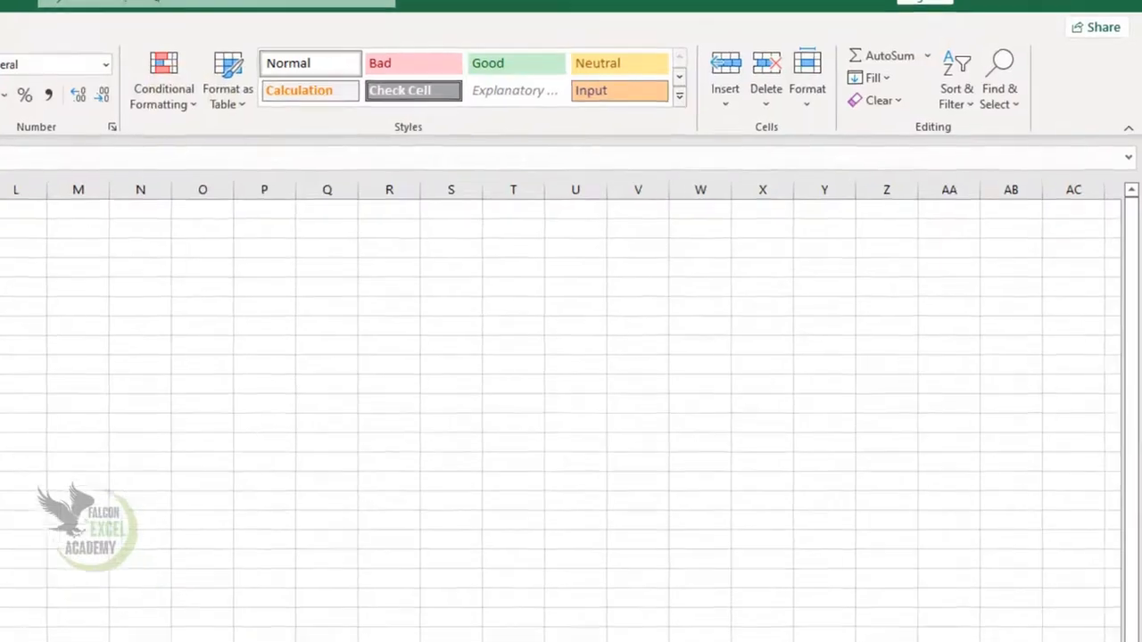
Enter the column headings Name in cell A1 and Marks in cell B1.
left_click_drag(978, 635, 1009, 566)
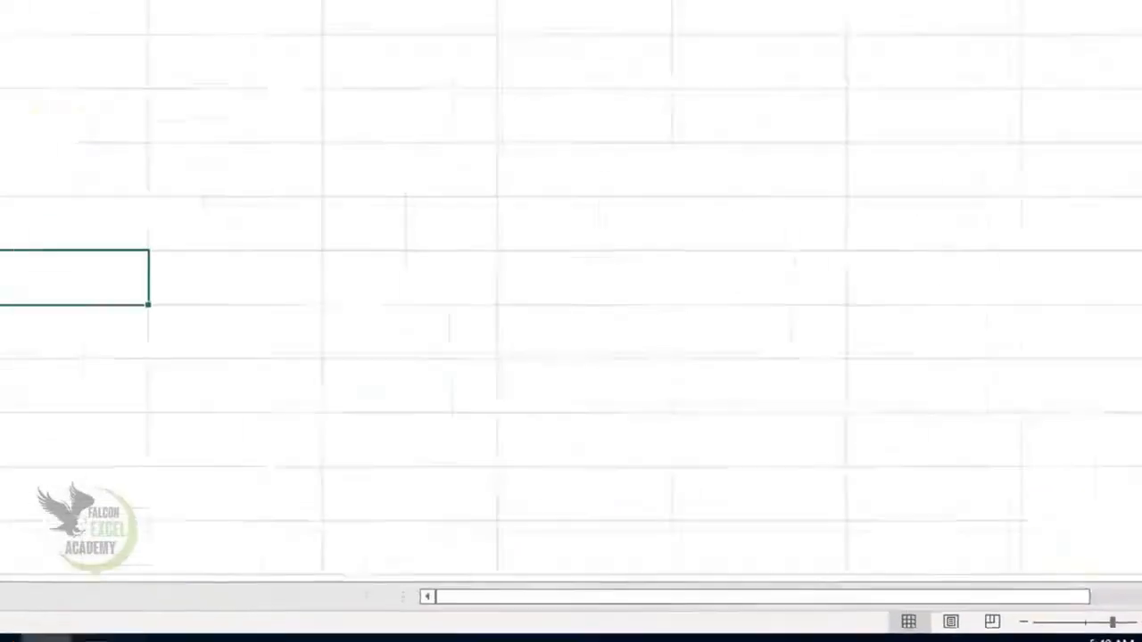
left_click(113, 194)
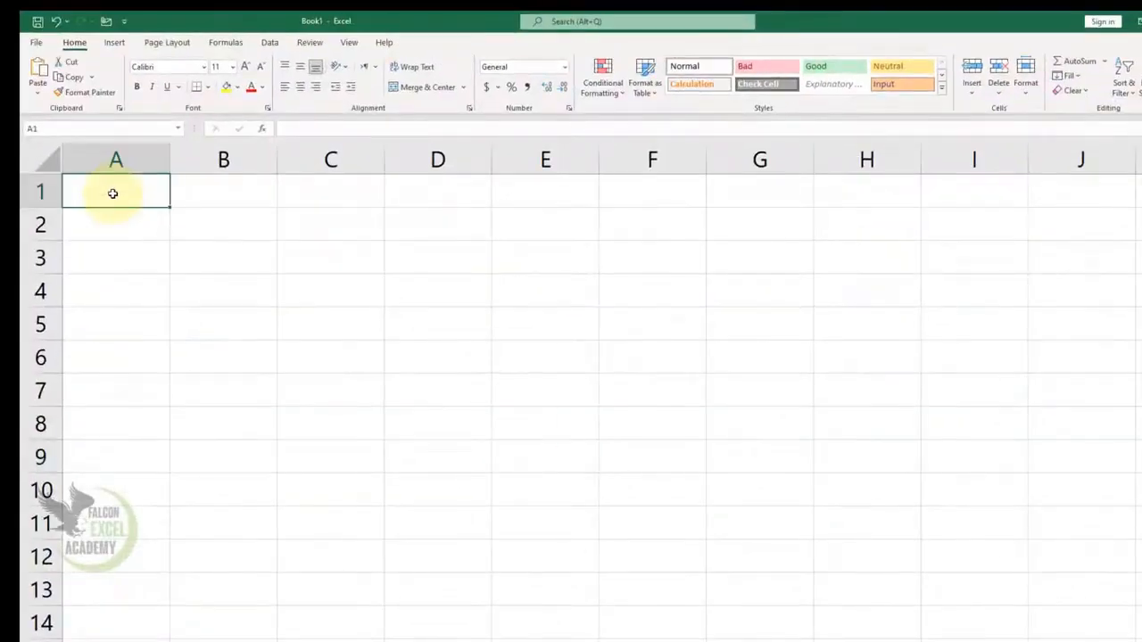
type("Name")
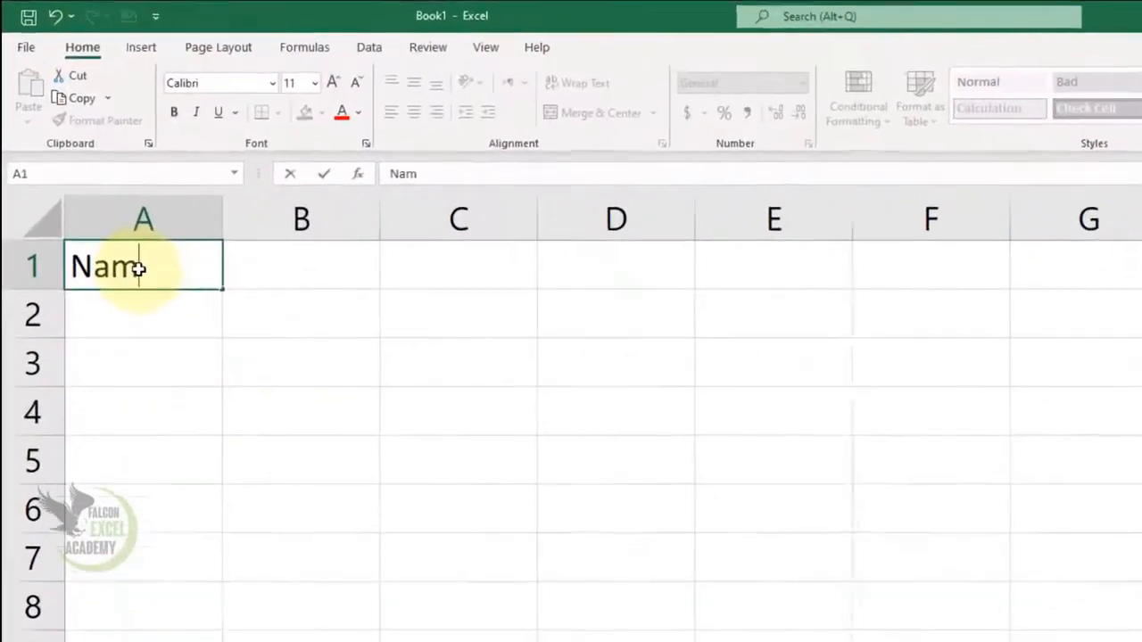
key("Tab")
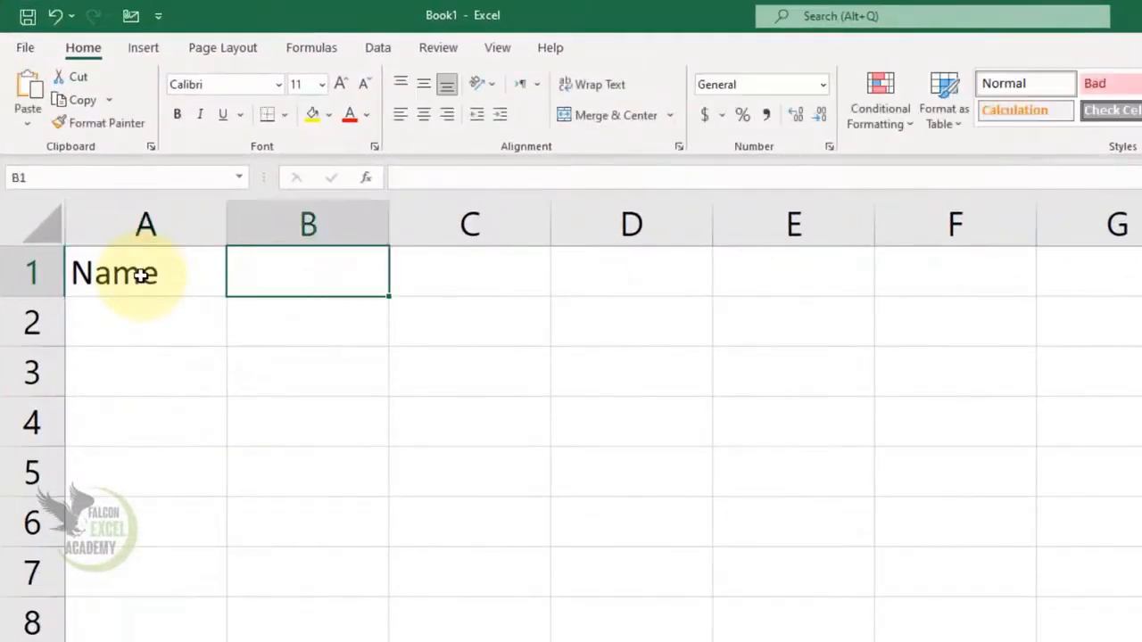
type("Marks")
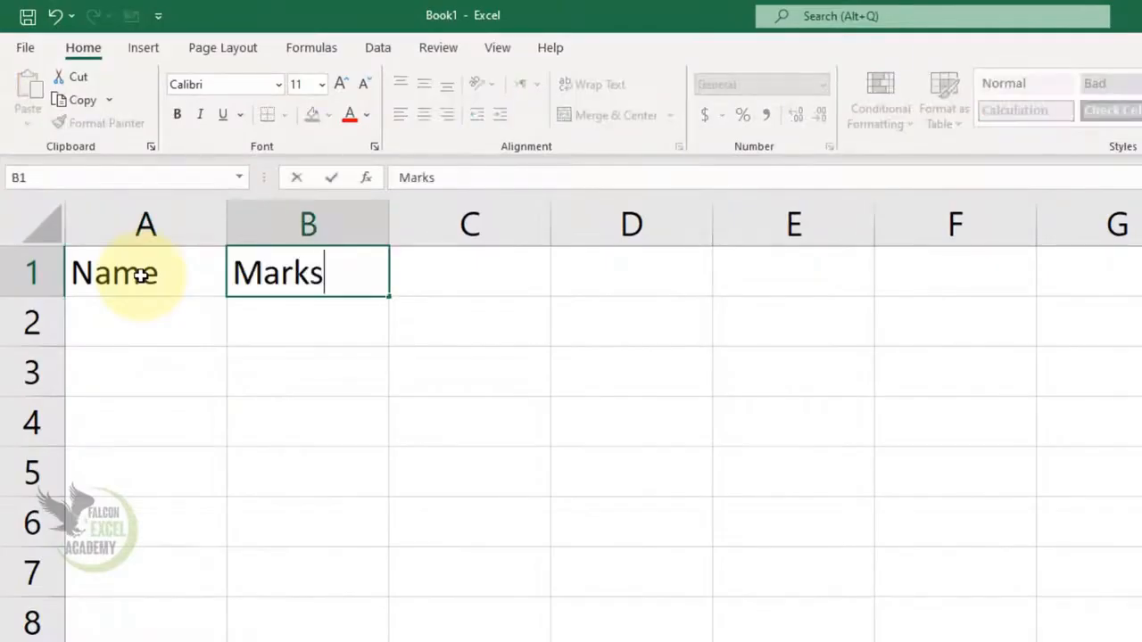
key("Return")
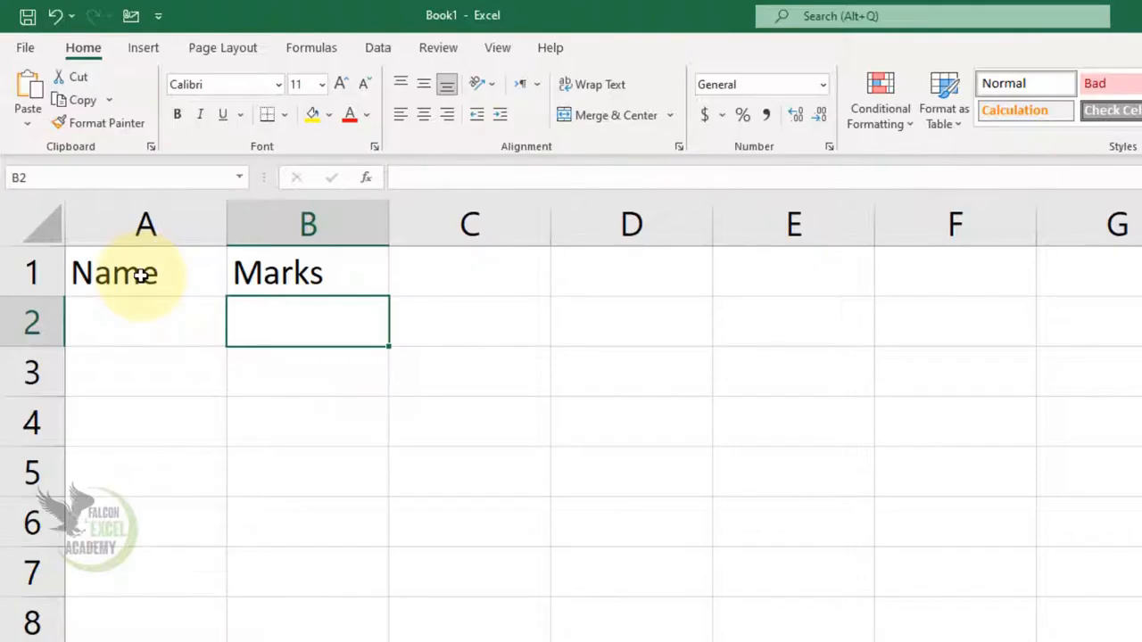
Set up a conditional formatting rule on cells B2:B13 for cell values less than 33.
left_click_drag(356, 320, 358, 641)
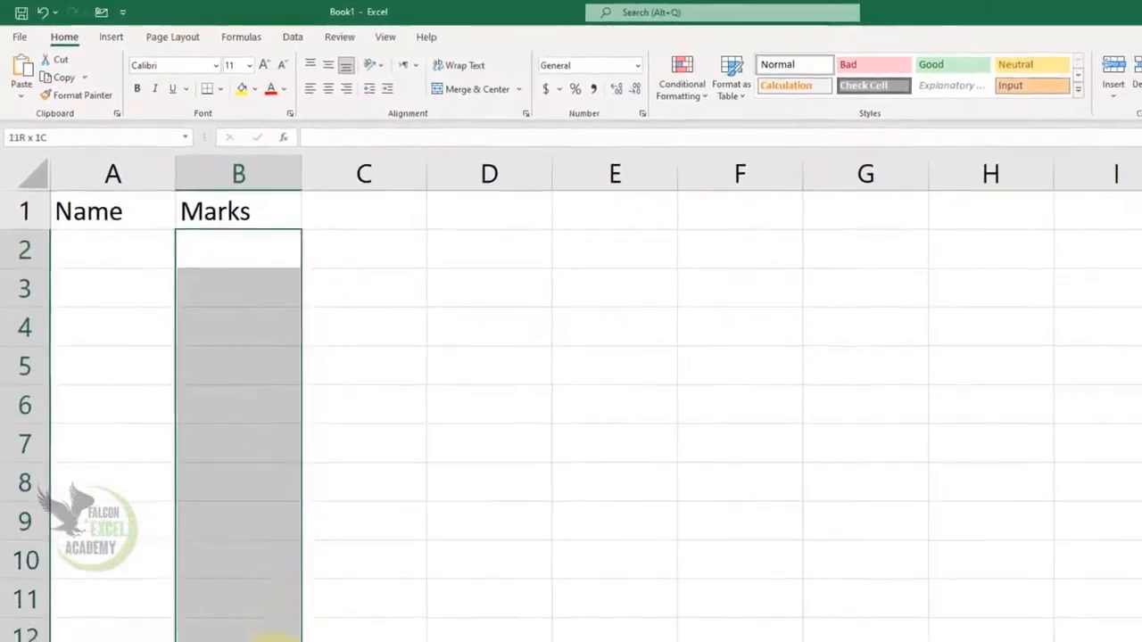
left_click_drag(272, 639, 245, 601)
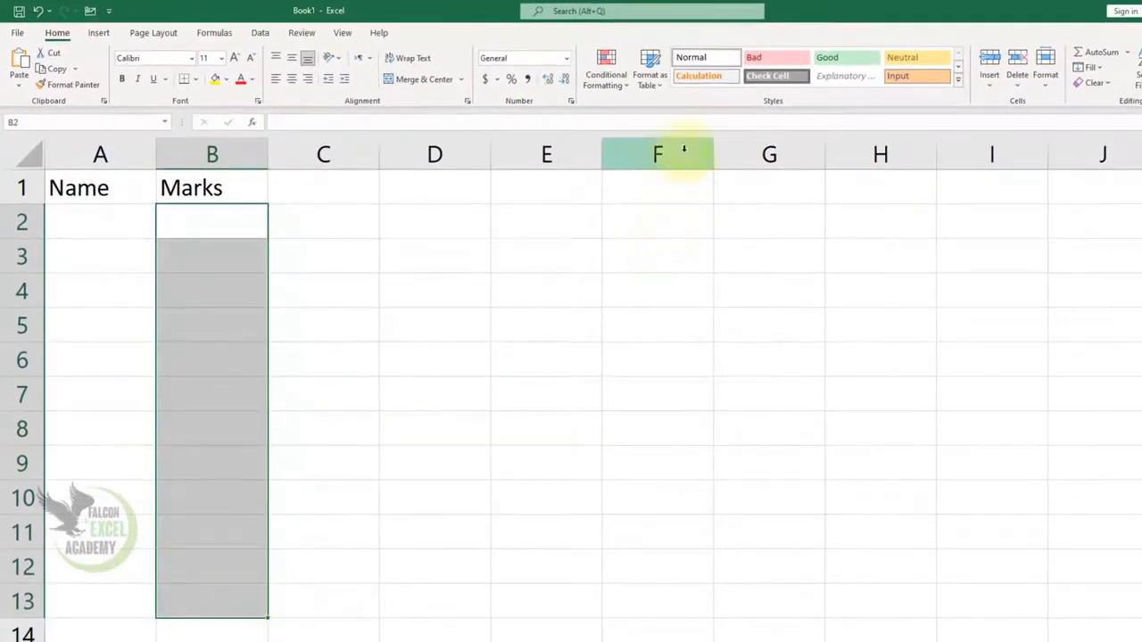
left_click(626, 87)
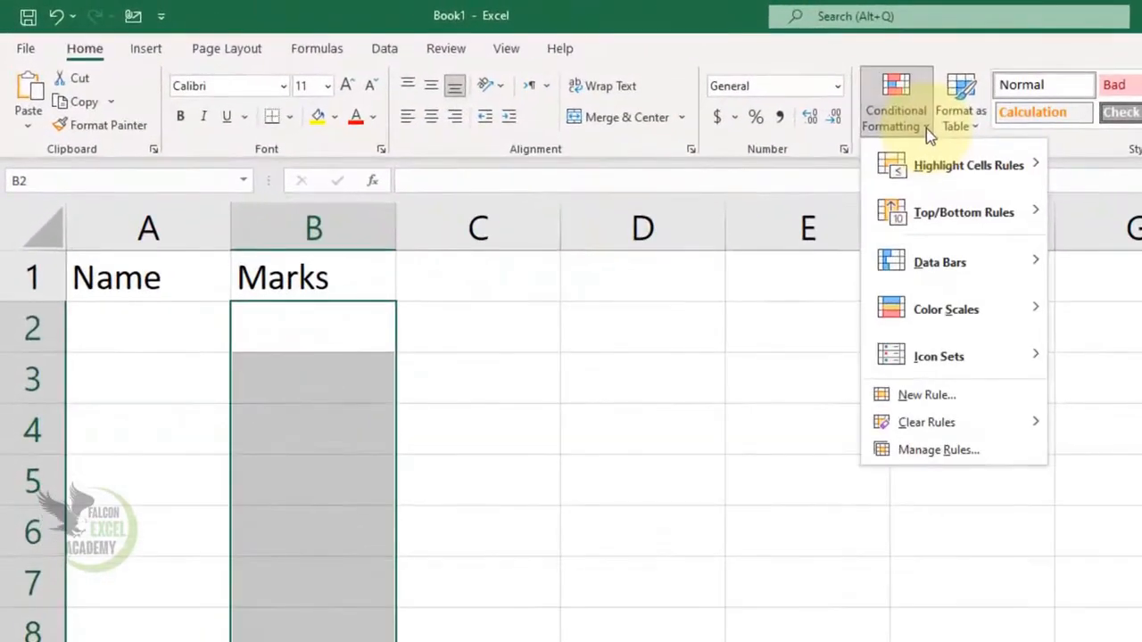
mouse_move(910, 164)
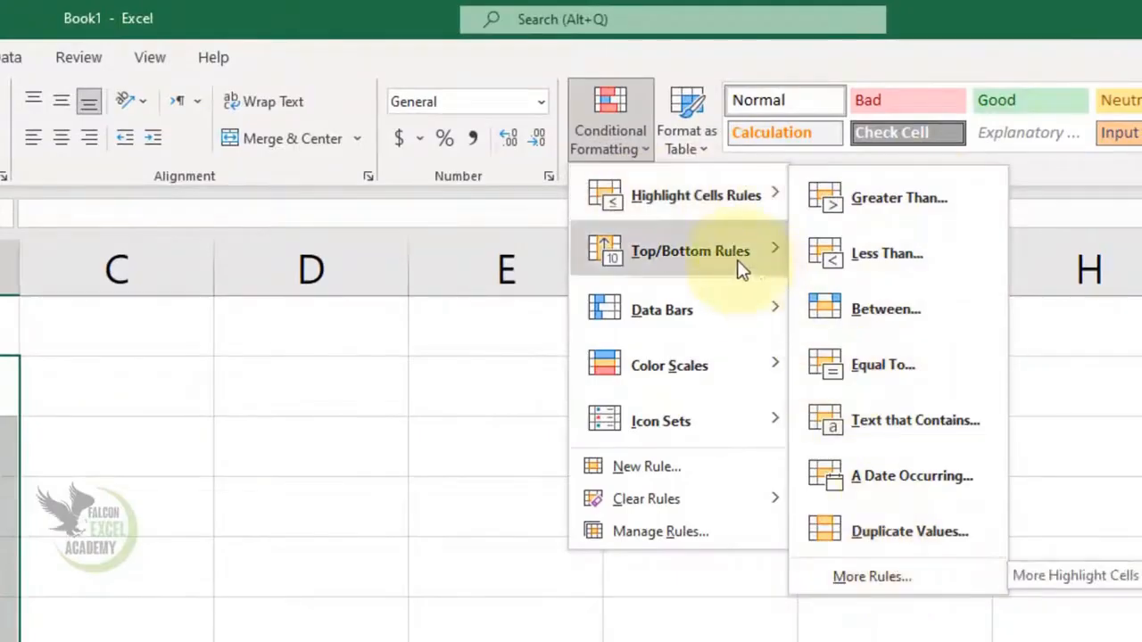
left_click(871, 576)
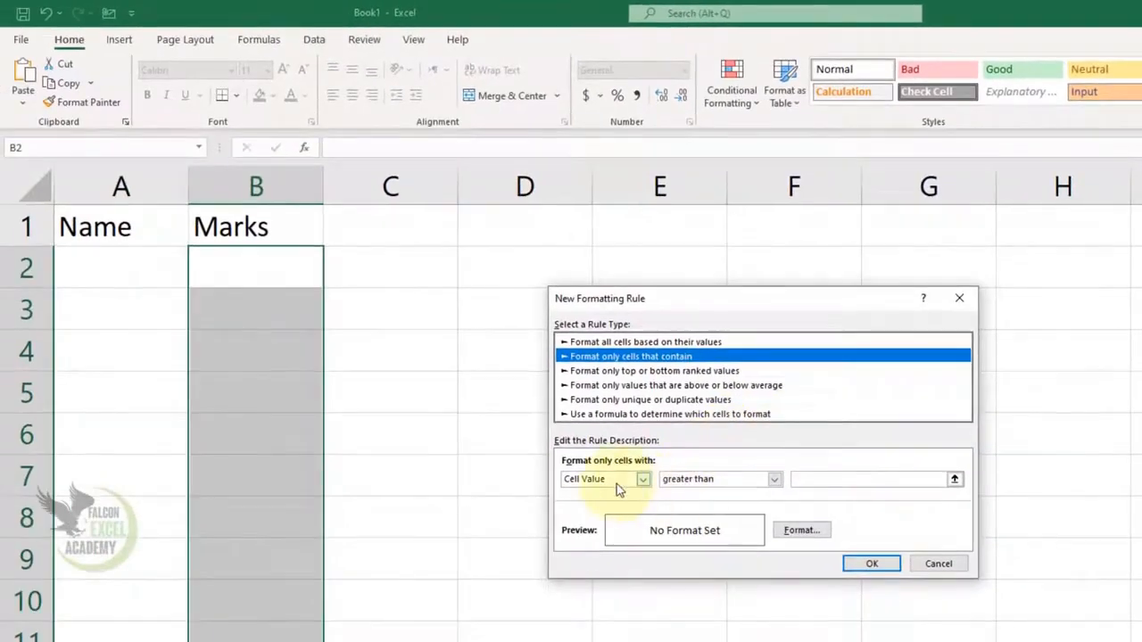
left_click(700, 483)
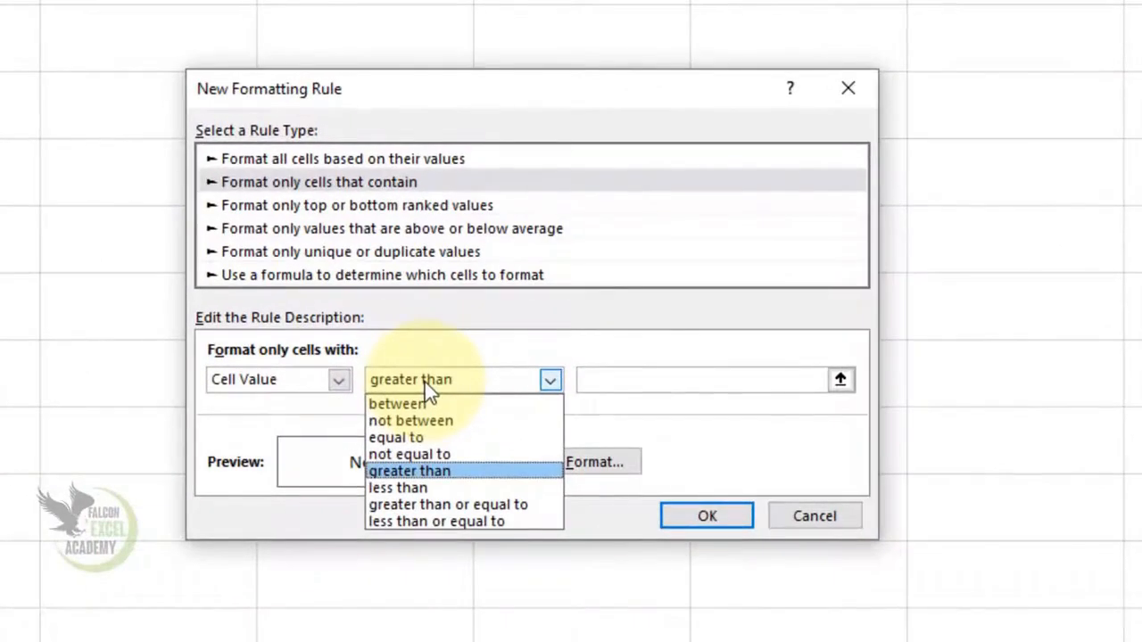
left_click(426, 491)
left_click(651, 380)
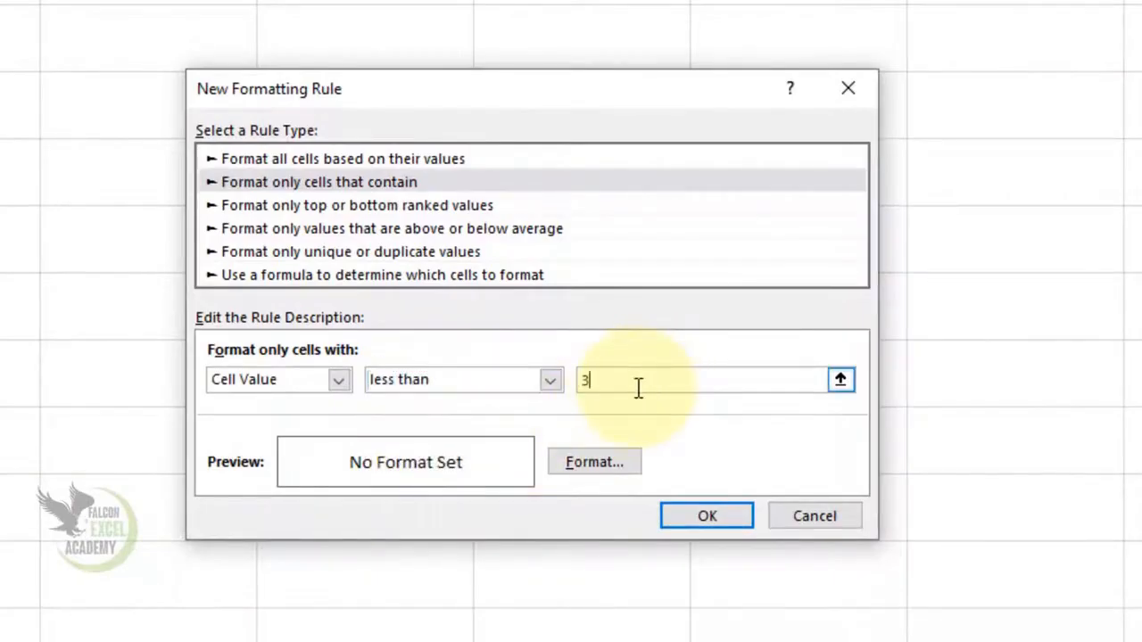
Give the new rule a red font color and apply it to the selected Marks cells.
left_click(610, 470)
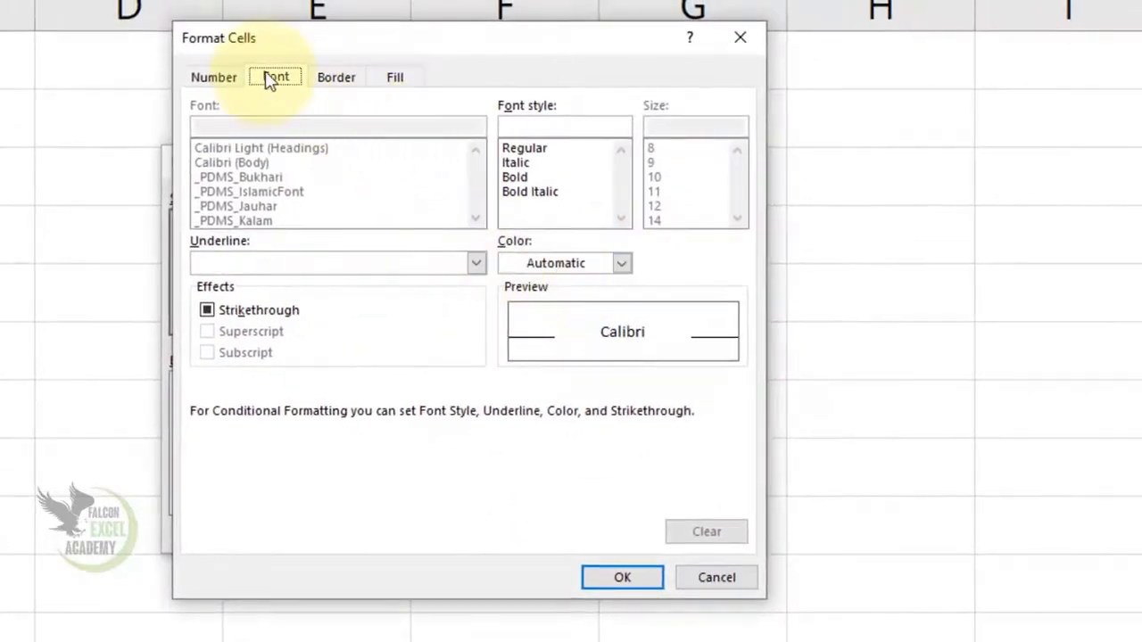
left_click(546, 268)
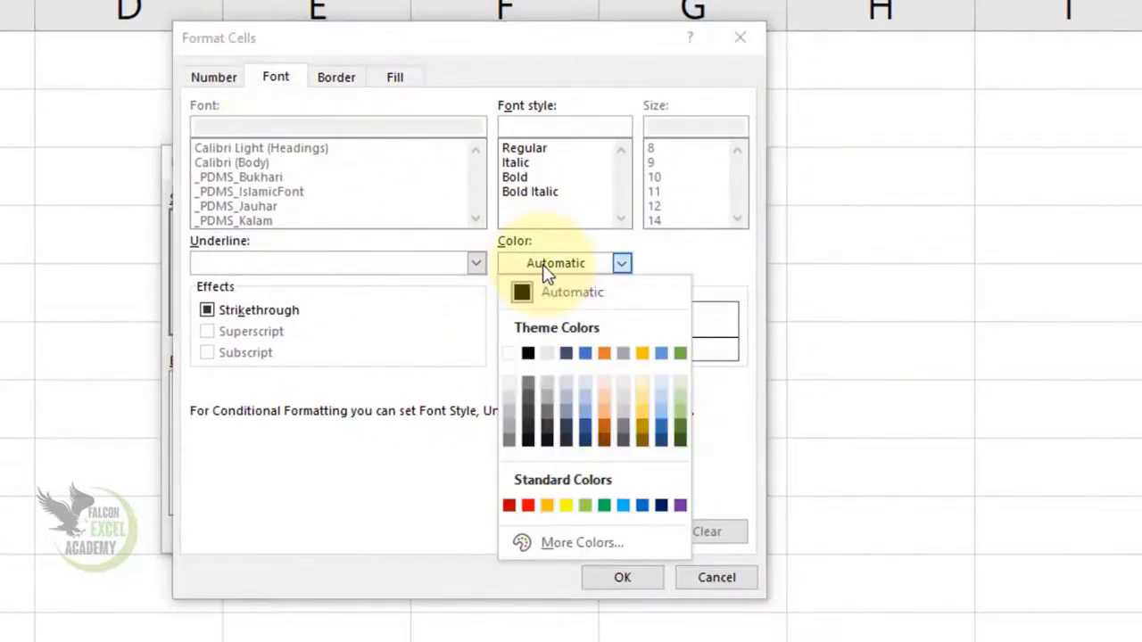
left_click(530, 517)
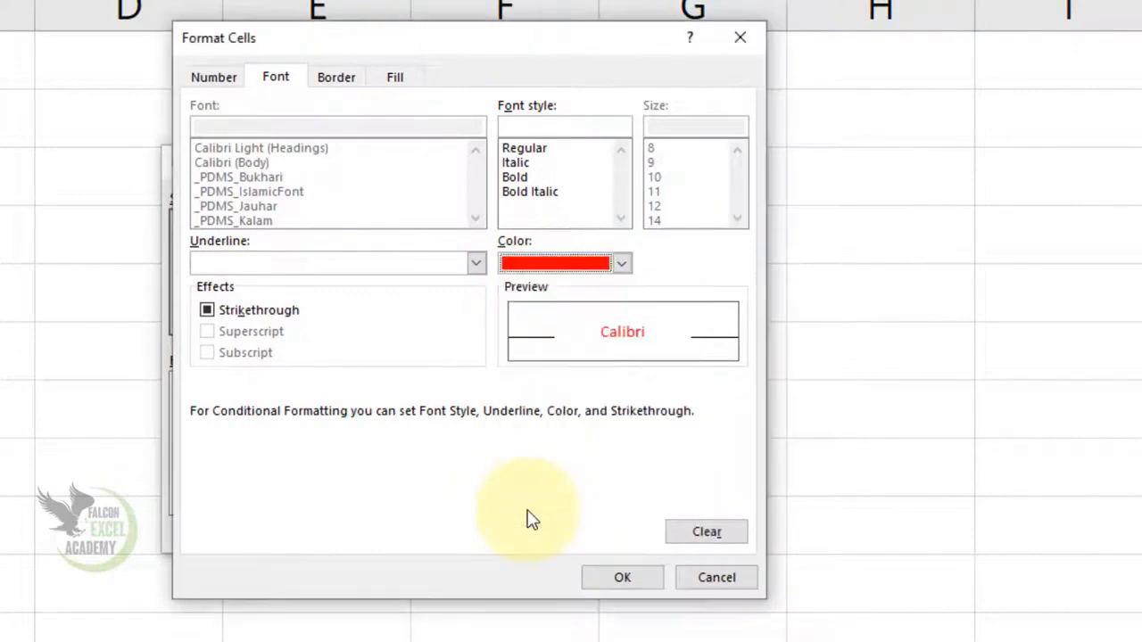
left_click(617, 576)
left_click(620, 535)
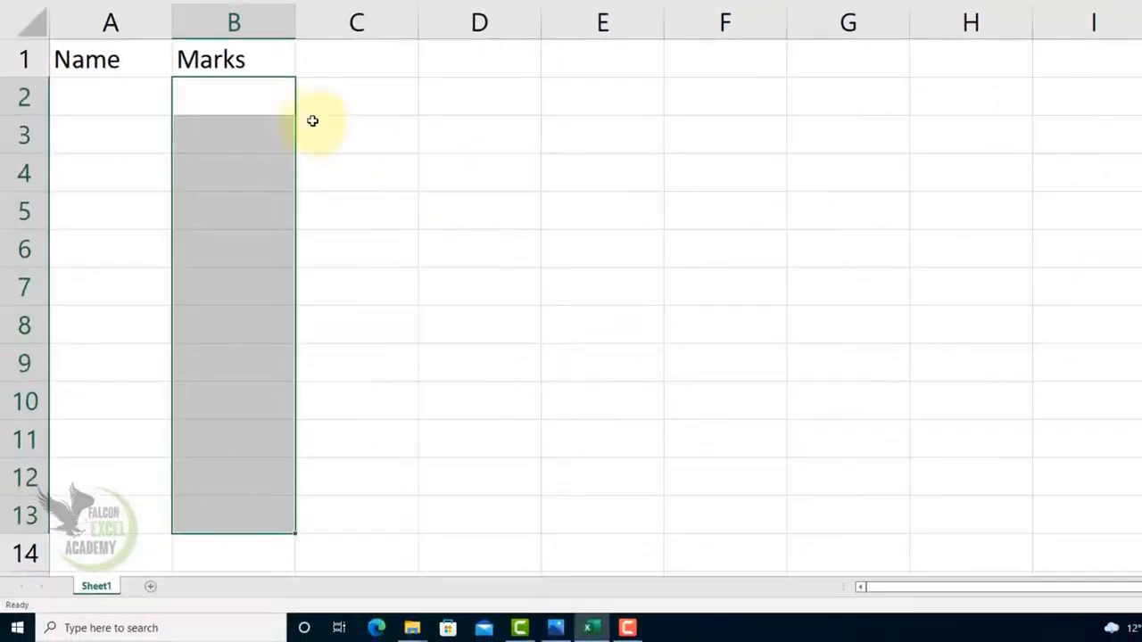
Enter the marks 35, 65, 85, 32, 25, 33, 35, 31 and 25 in cells B2 to B10.
left_click(251, 100)
type("35")
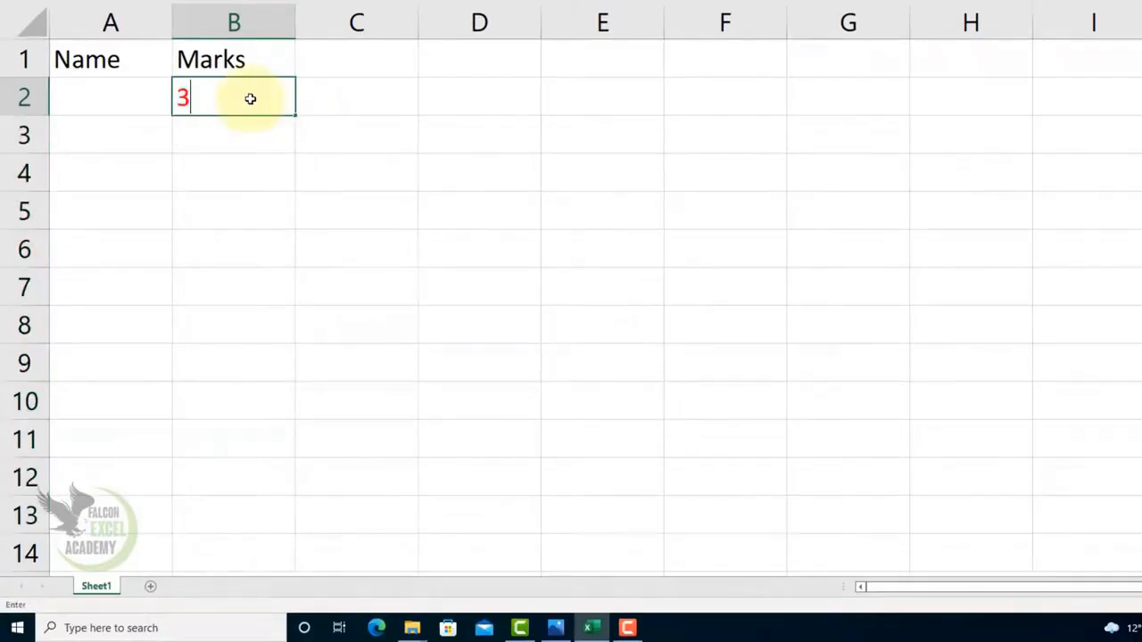
key("Return")
type("65")
key("Return")
type("85")
key("Return")
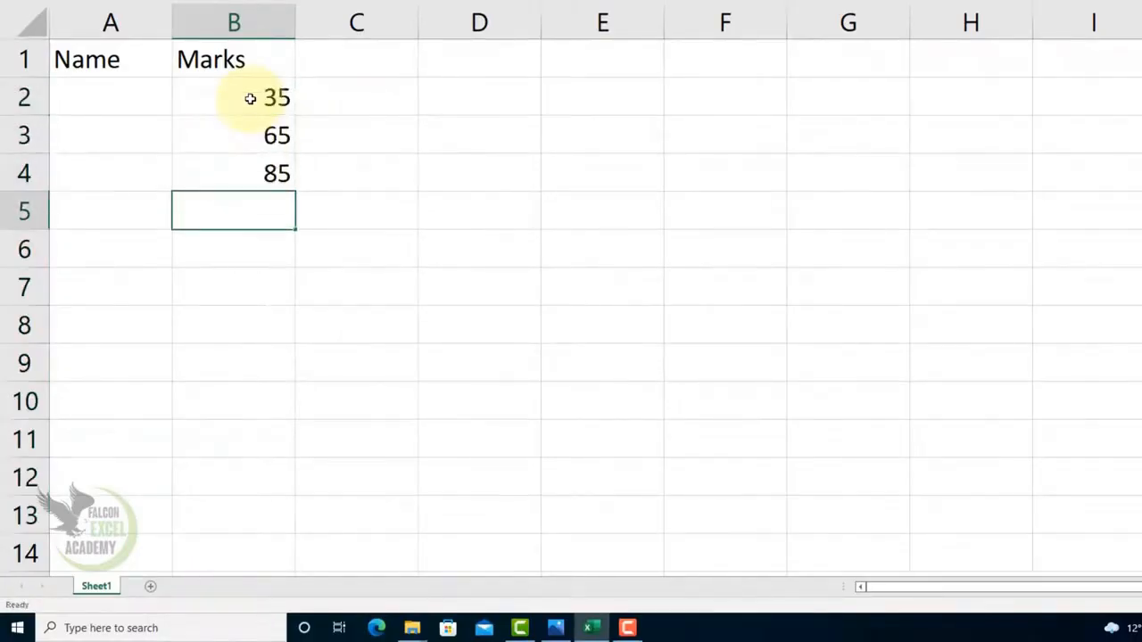
type("32")
key("Return")
type("25")
key("Return")
type("33")
key("Return")
type("35")
key("Return")
type("31")
key("Return")
type("25")
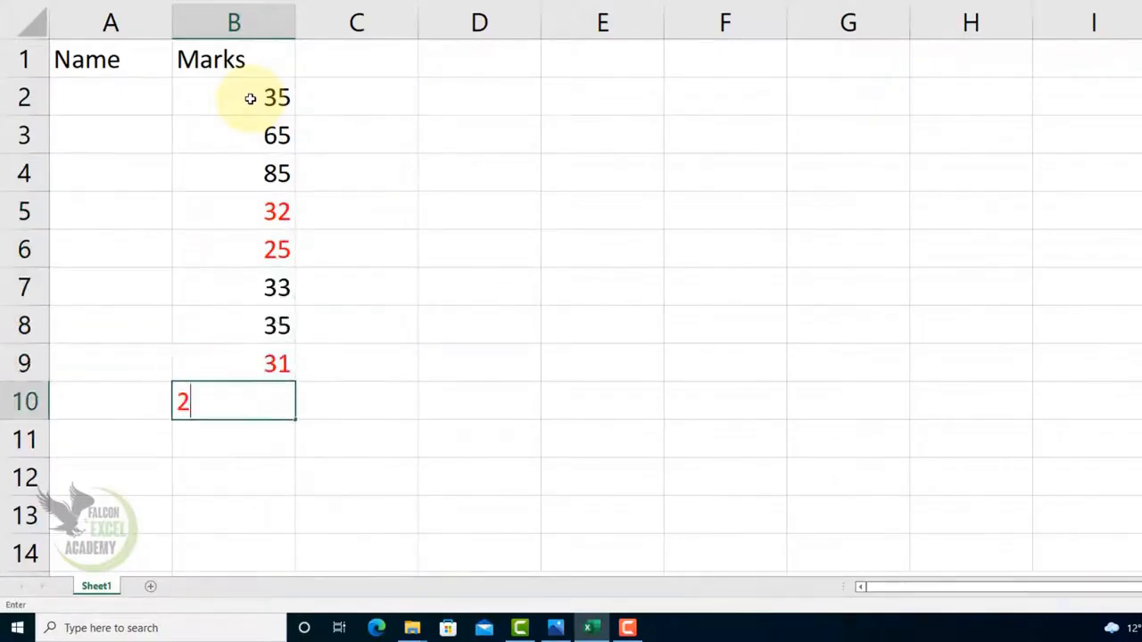
key("Return")
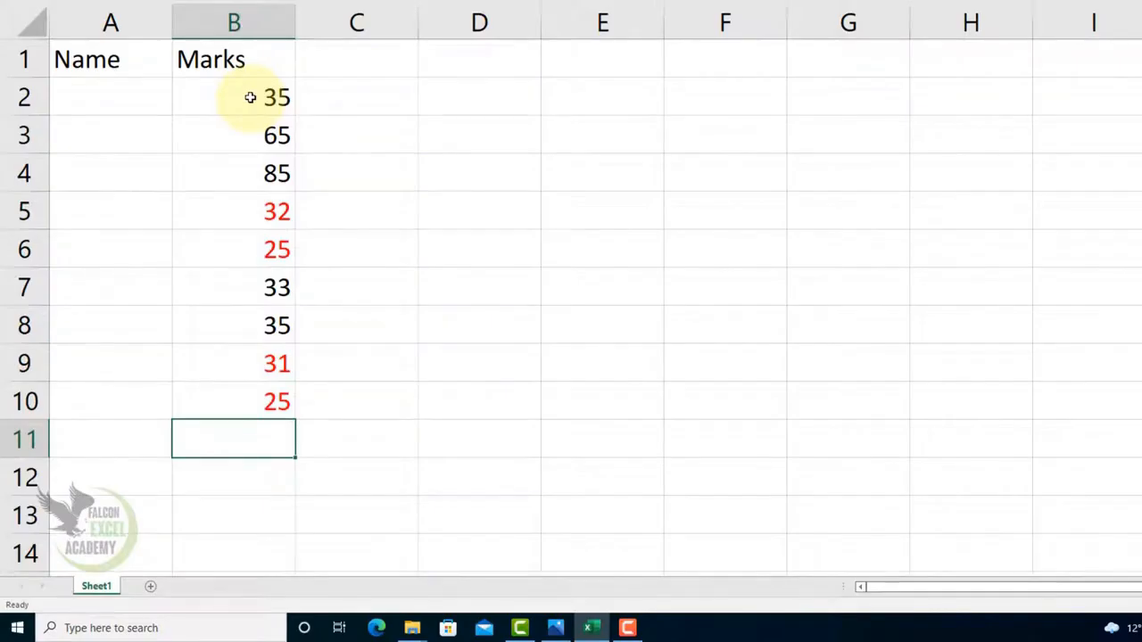
Preview a Top 10 Items rule on the marks in B2:B10, lowering the rank count to 1.
left_click_drag(253, 97, 265, 400)
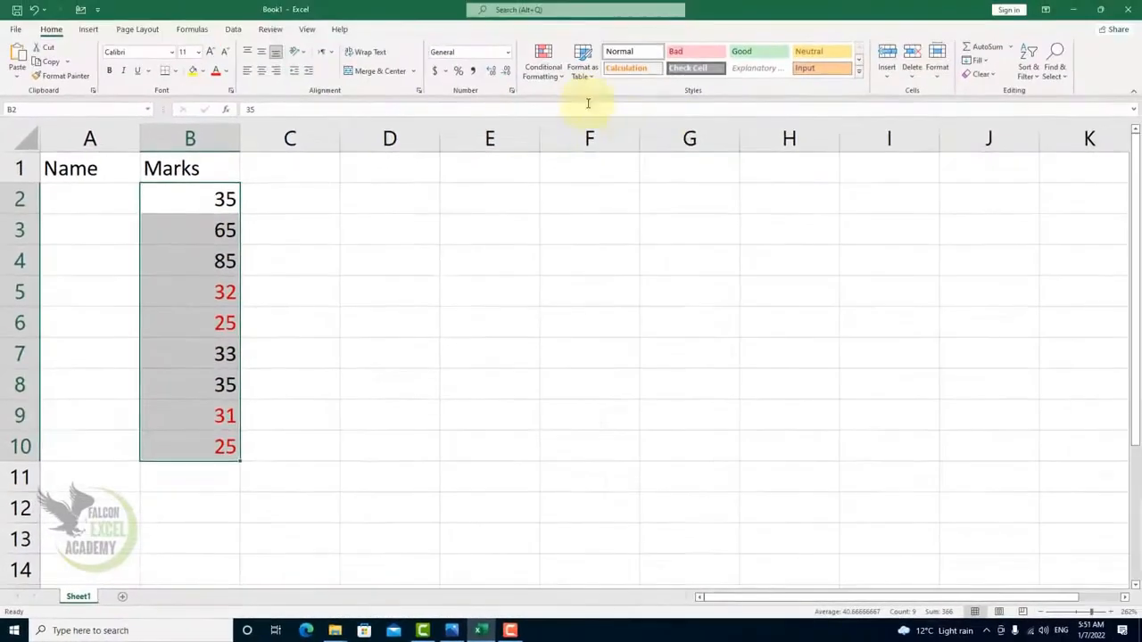
left_click(594, 77)
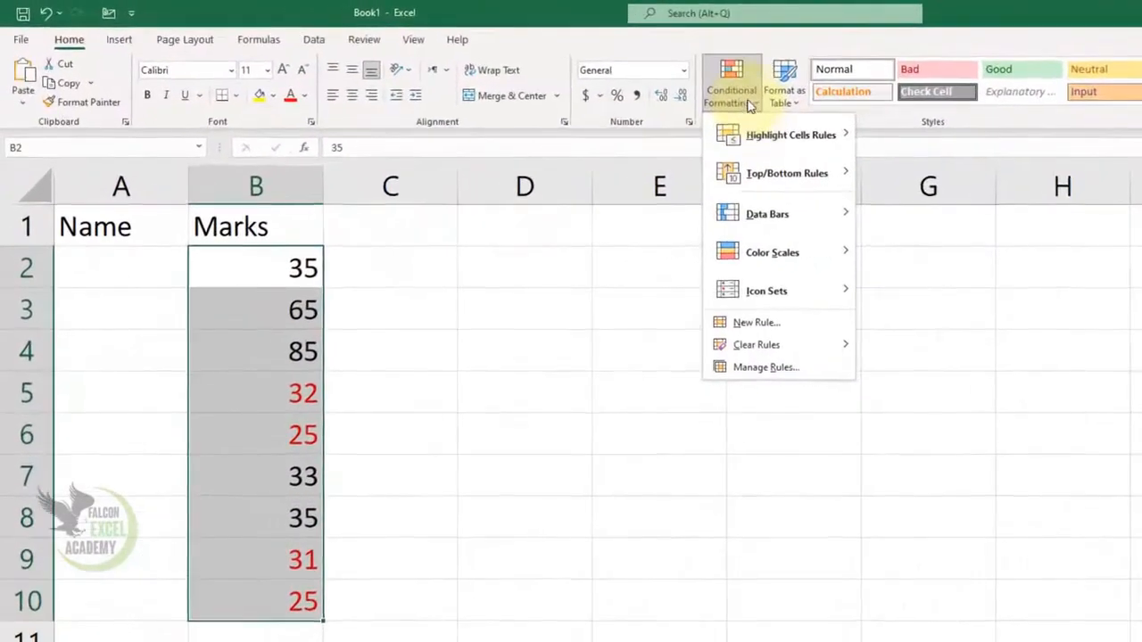
left_click(762, 141)
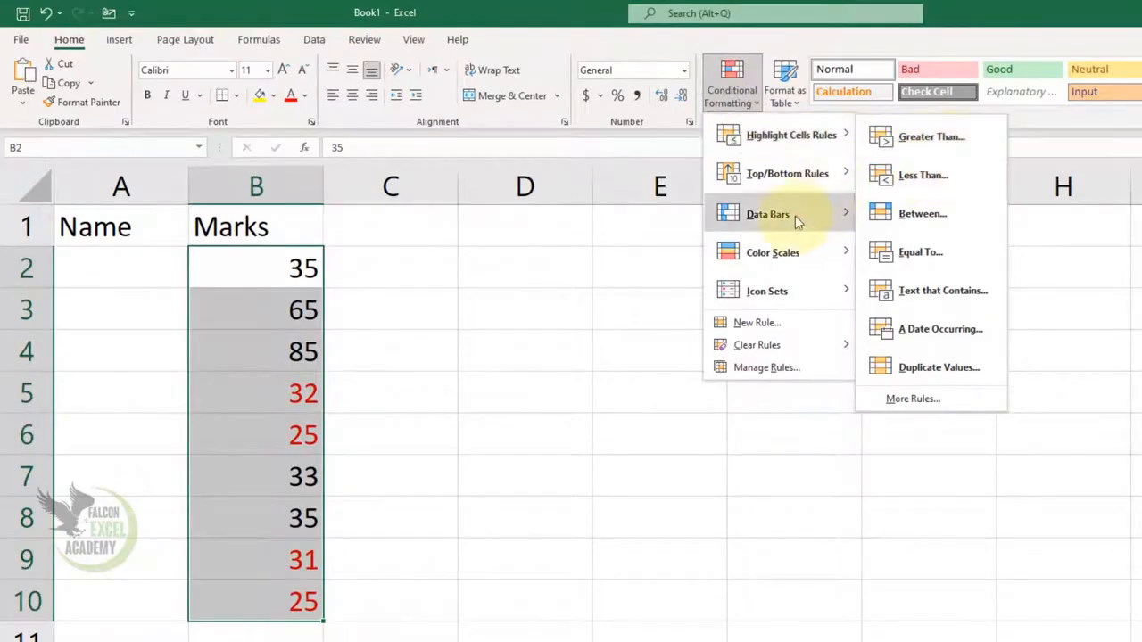
mouse_move(797, 226)
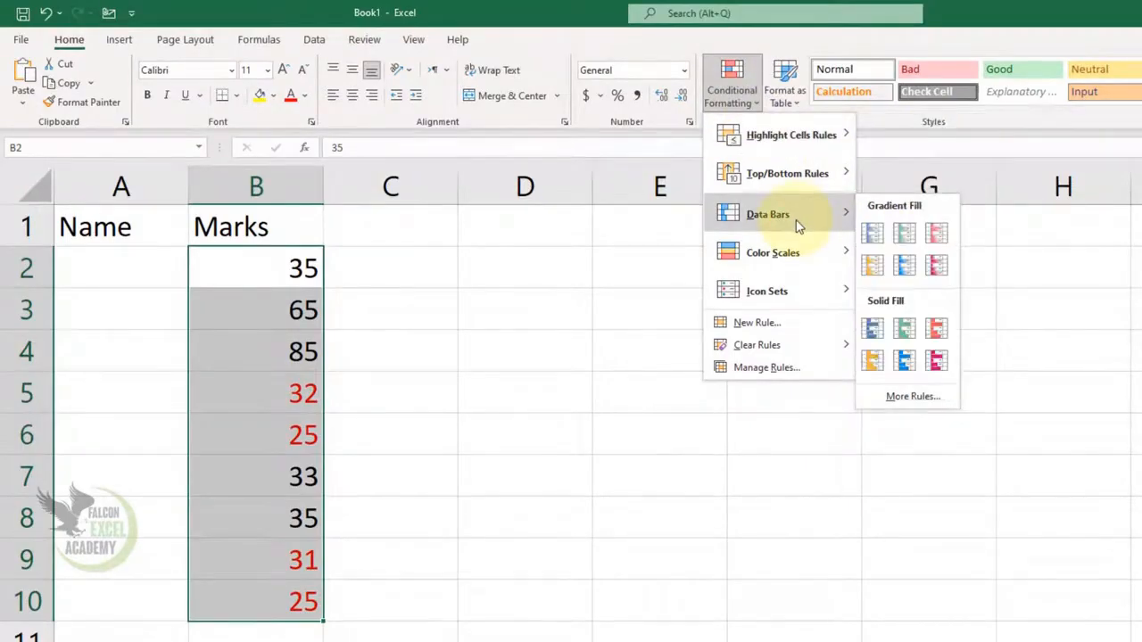
mouse_move(798, 189)
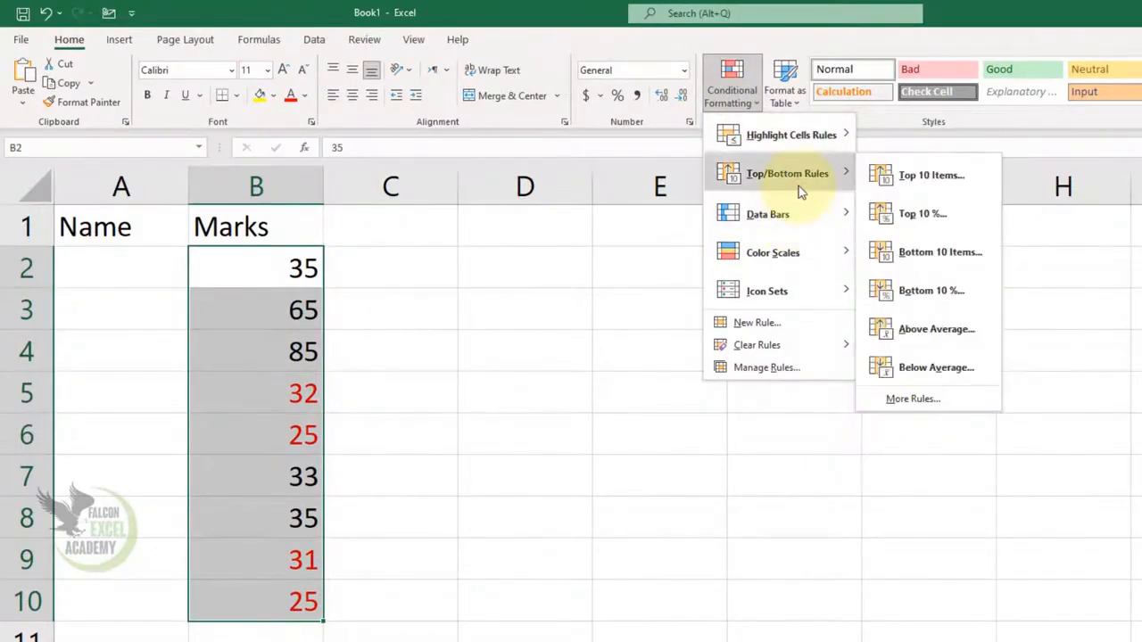
left_click(917, 183)
left_click_drag(801, 383, 839, 269)
left_click(722, 314)
left_click(722, 314)
left_click(723, 314)
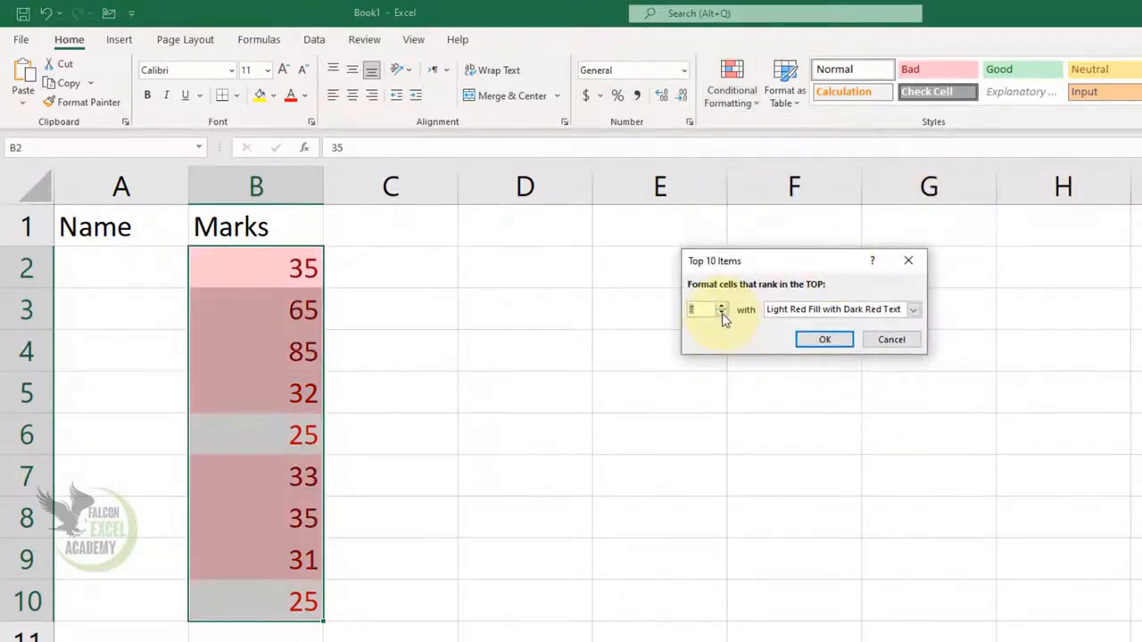
left_click(723, 314)
left_click(722, 315)
left_click(723, 314)
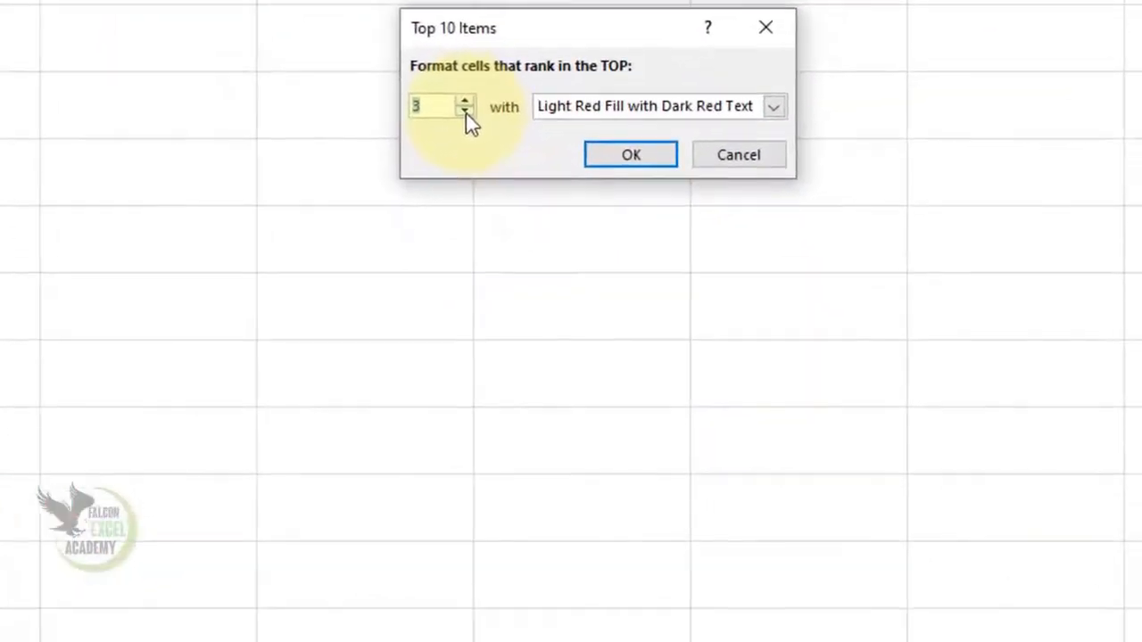
left_click(722, 314)
left_click(722, 314)
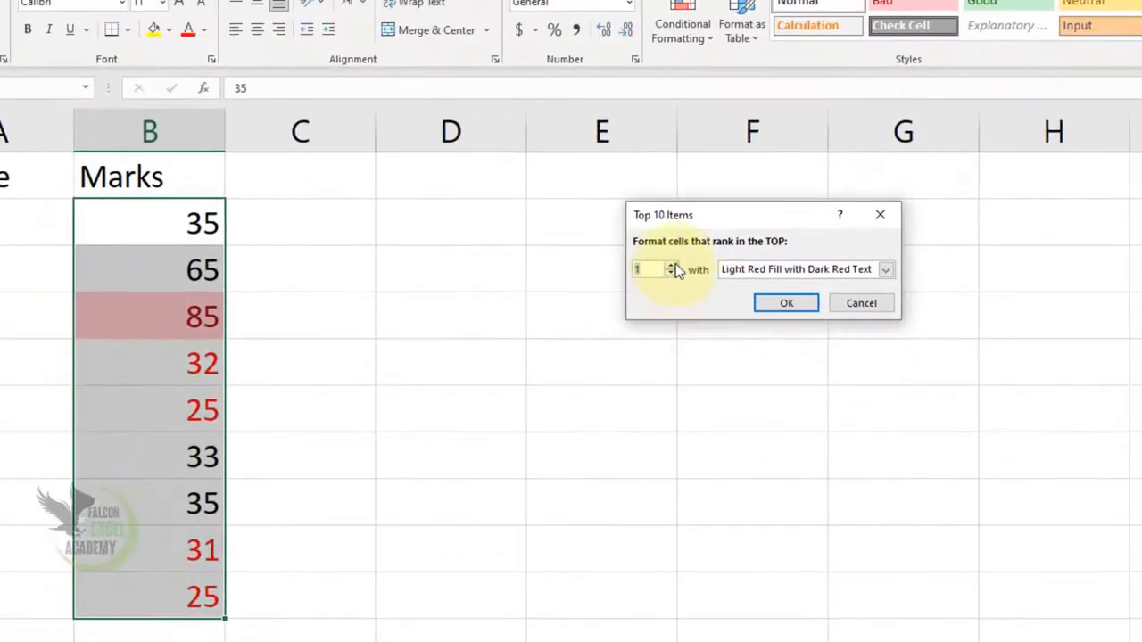
Try several higher and lower rank counts in the Top 10 Items rule, ending at 2, and cancel the rule.
left_click(675, 265)
left_click(676, 265)
left_click(676, 265)
left_click(675, 265)
left_click(675, 265)
left_click(673, 273)
left_click(673, 274)
left_click(673, 274)
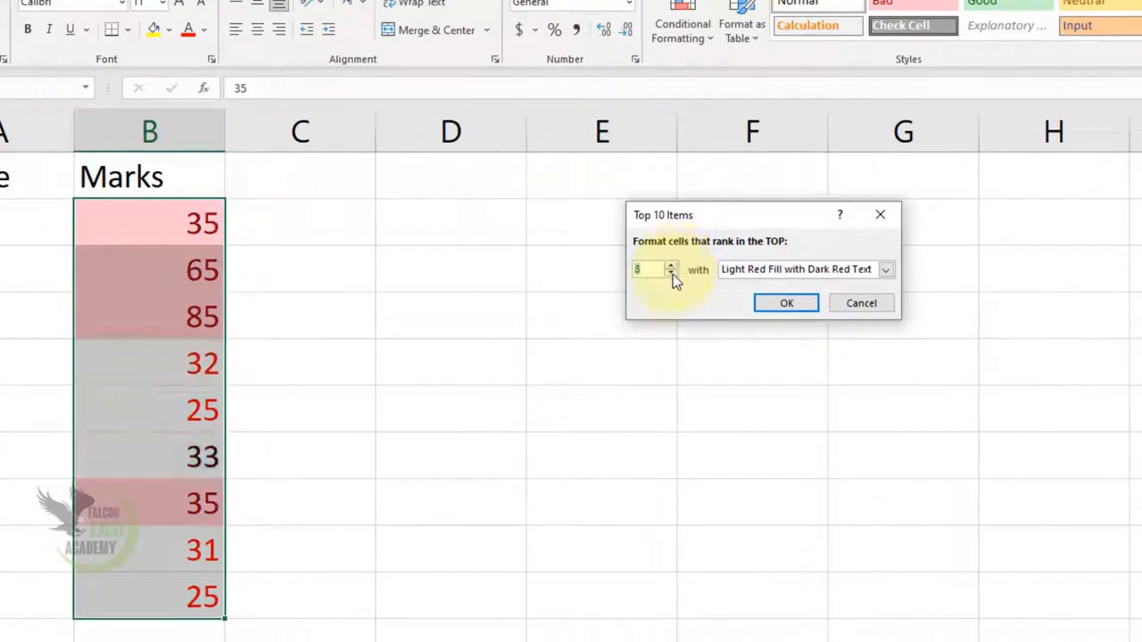
left_click(673, 274)
left_click(673, 274)
left_click(673, 265)
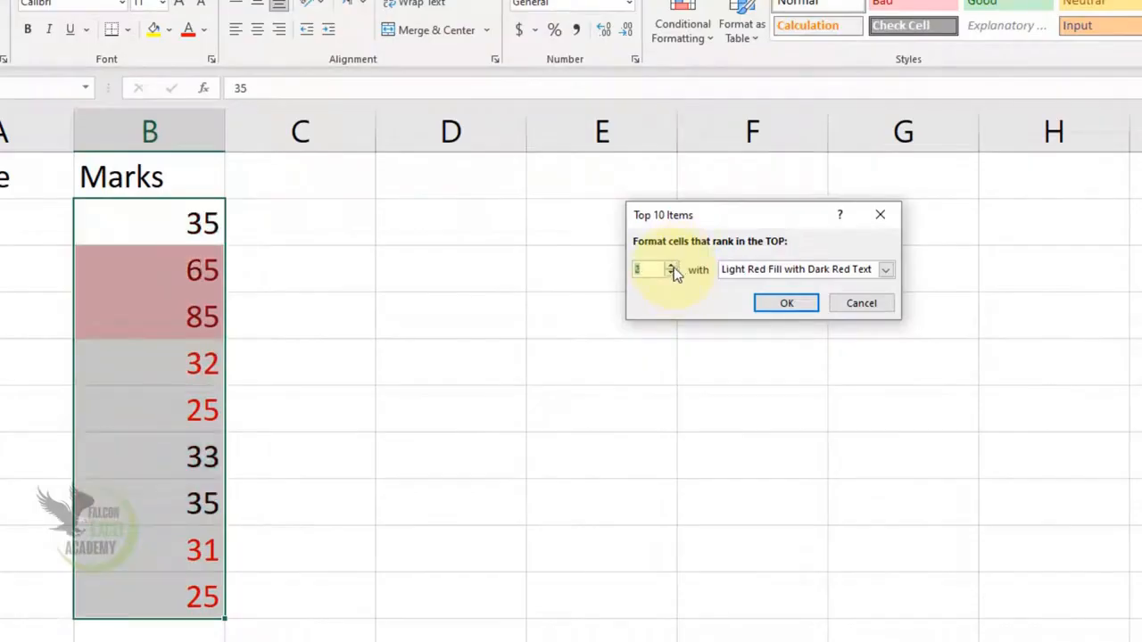
left_click(674, 266)
left_click(674, 267)
left_click(674, 275)
left_click(674, 275)
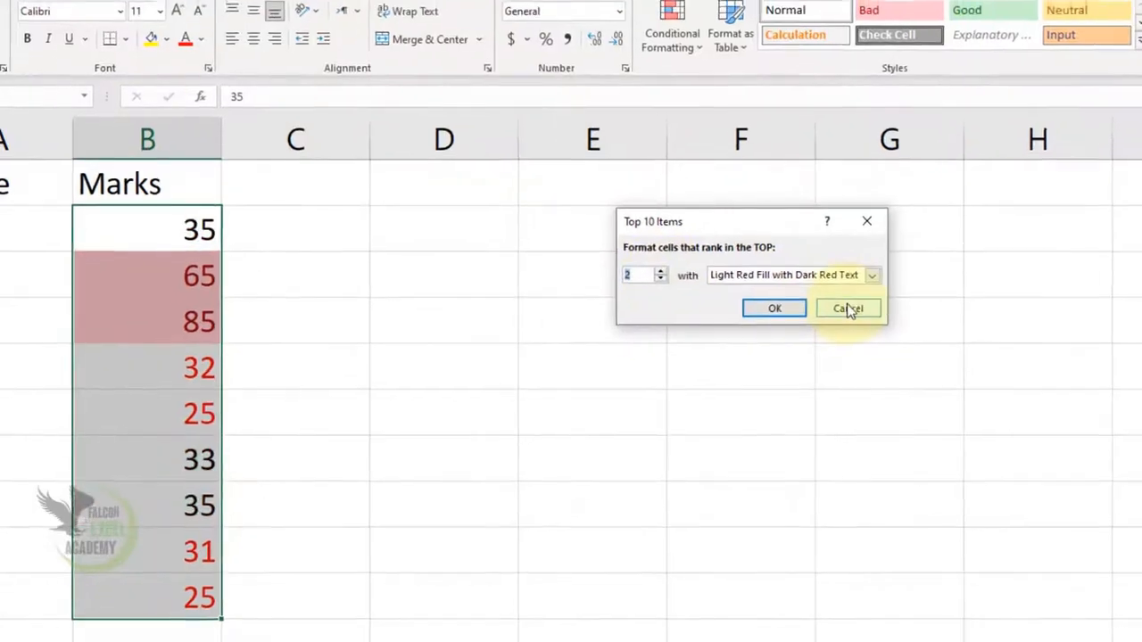
left_click(850, 307)
Preview the Data Bars, Color Scales and Icon Sets conditional formats on the selected marks without applying any.
left_click(674, 37)
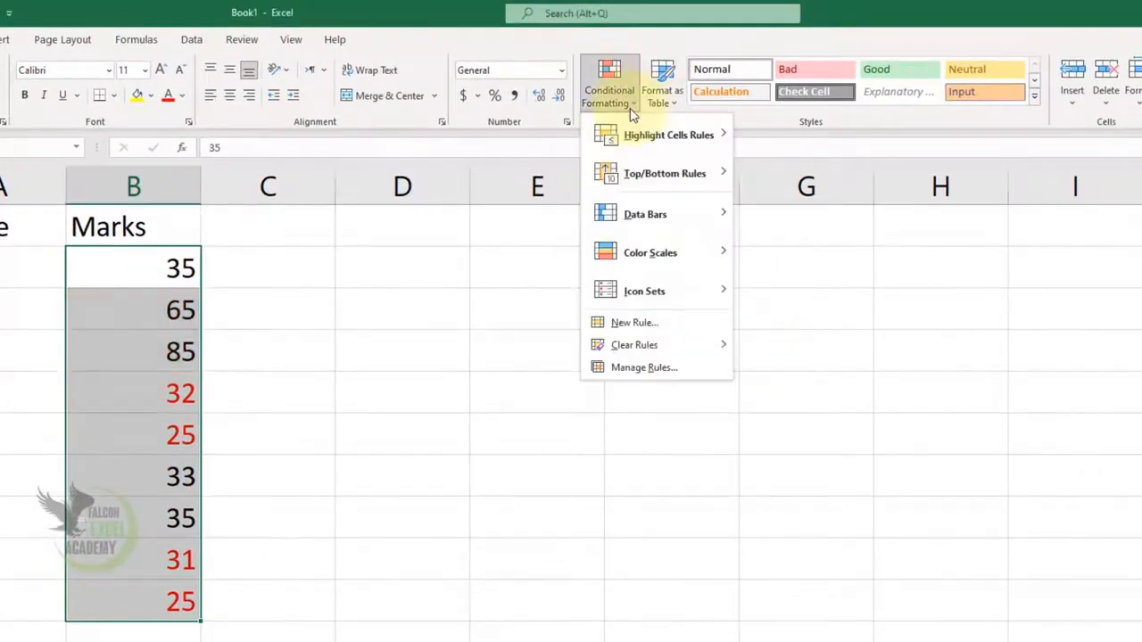
mouse_move(653, 221)
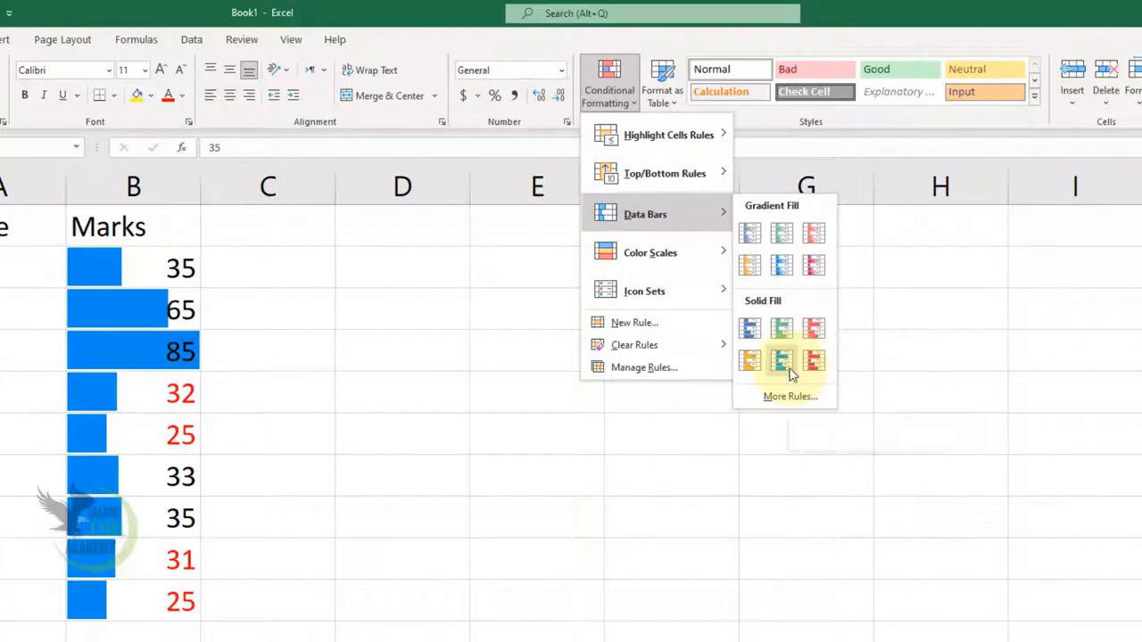
mouse_move(709, 258)
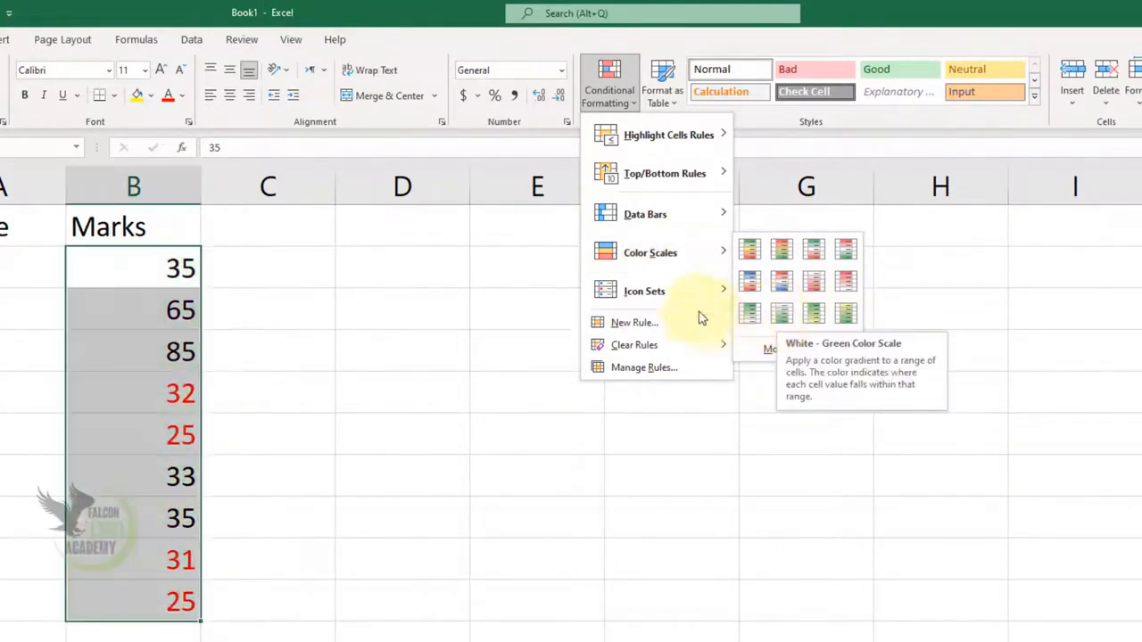
mouse_move(697, 308)
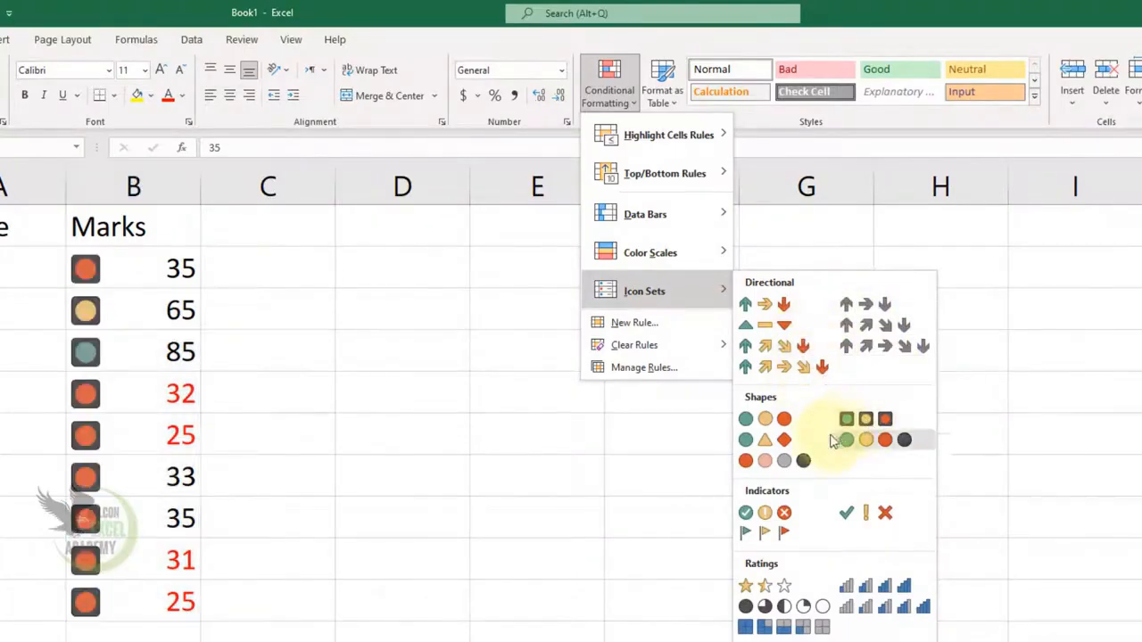
key("Escape")
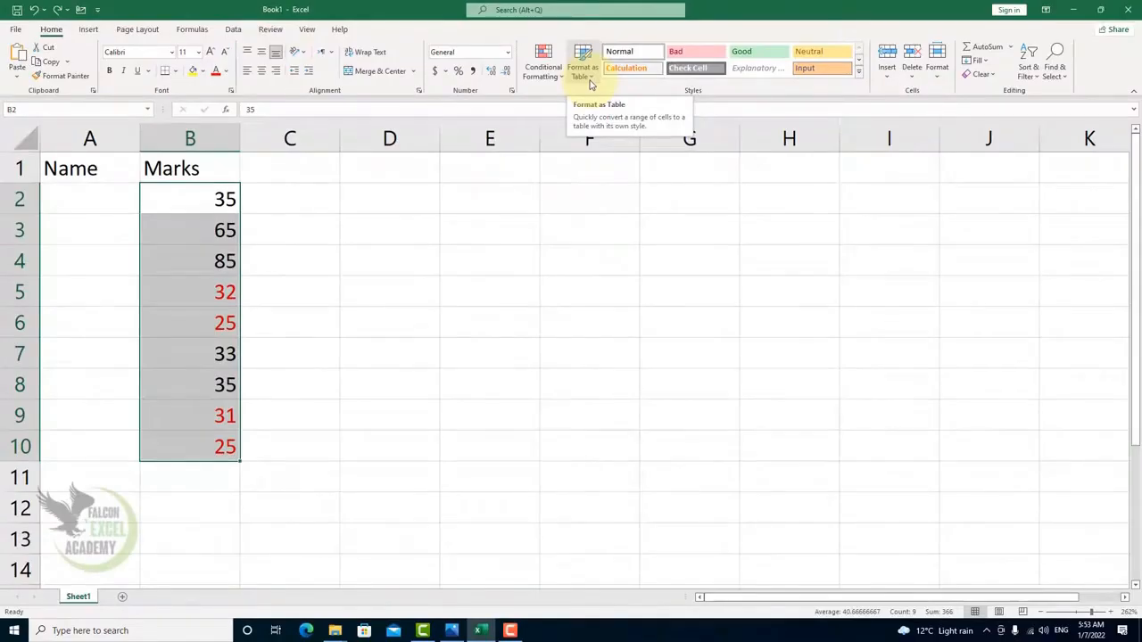
Add a new worksheet and enter the headers Sr. No, Name, City and Amount in cells A1 to D1.
left_click(122, 597)
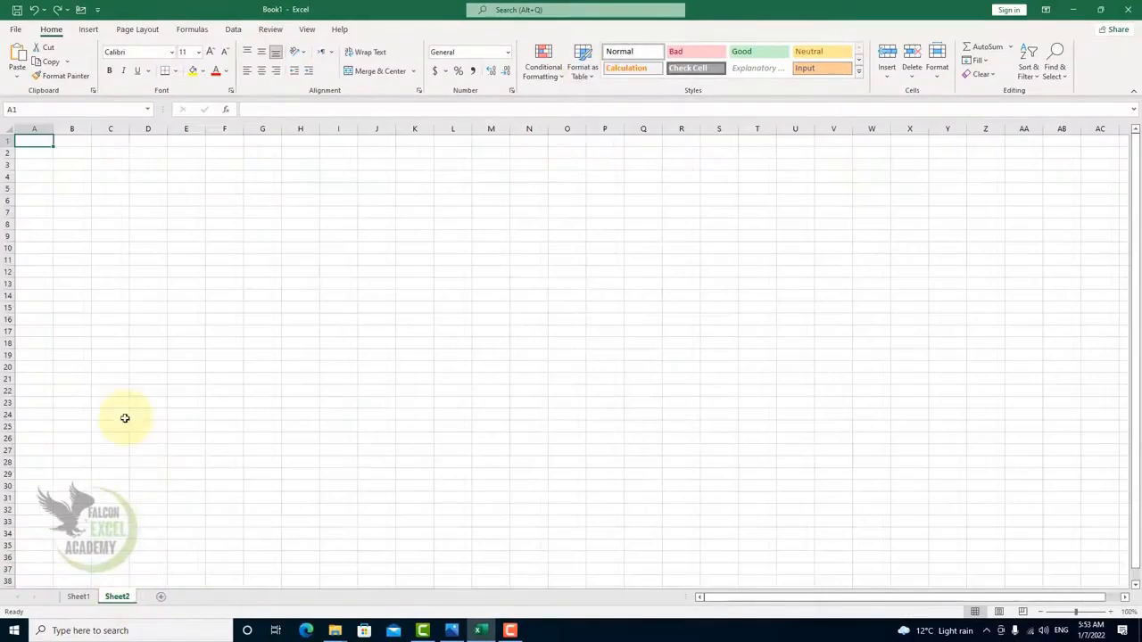
left_click_drag(1076, 613, 1090, 612)
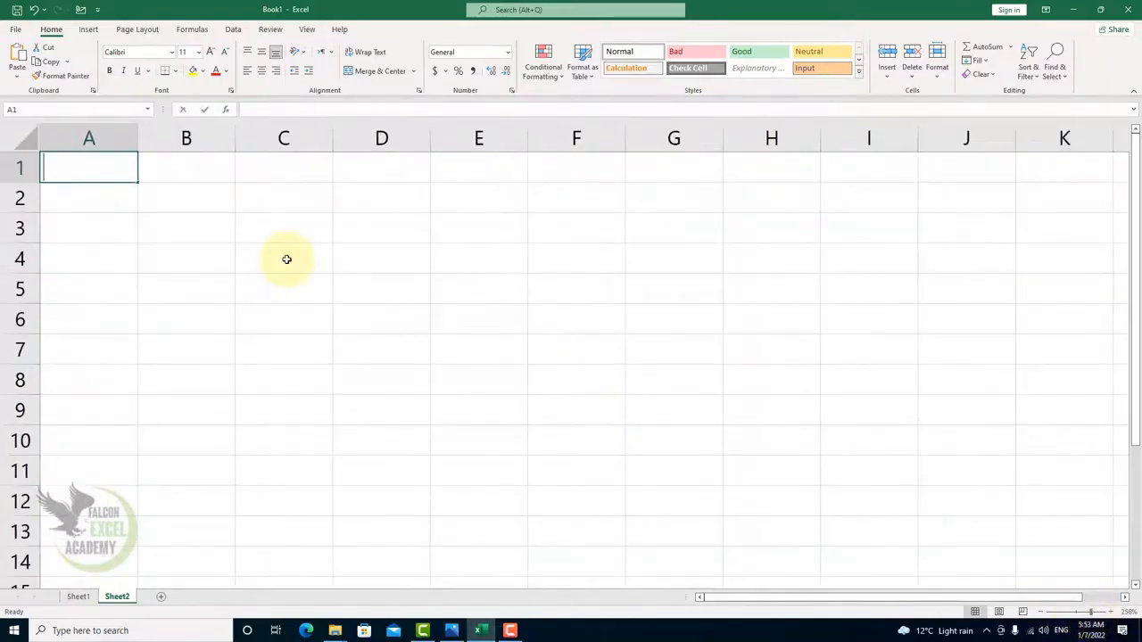
type("Sr. No")
key("Tab")
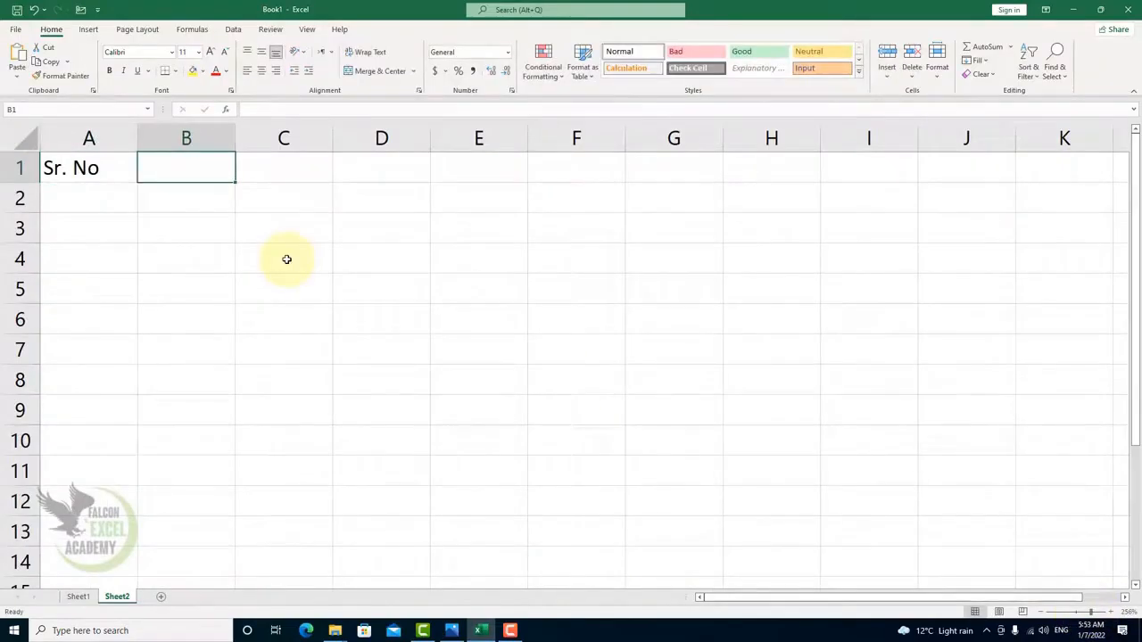
type("Name")
key("Tab")
type("City")
key("Tab")
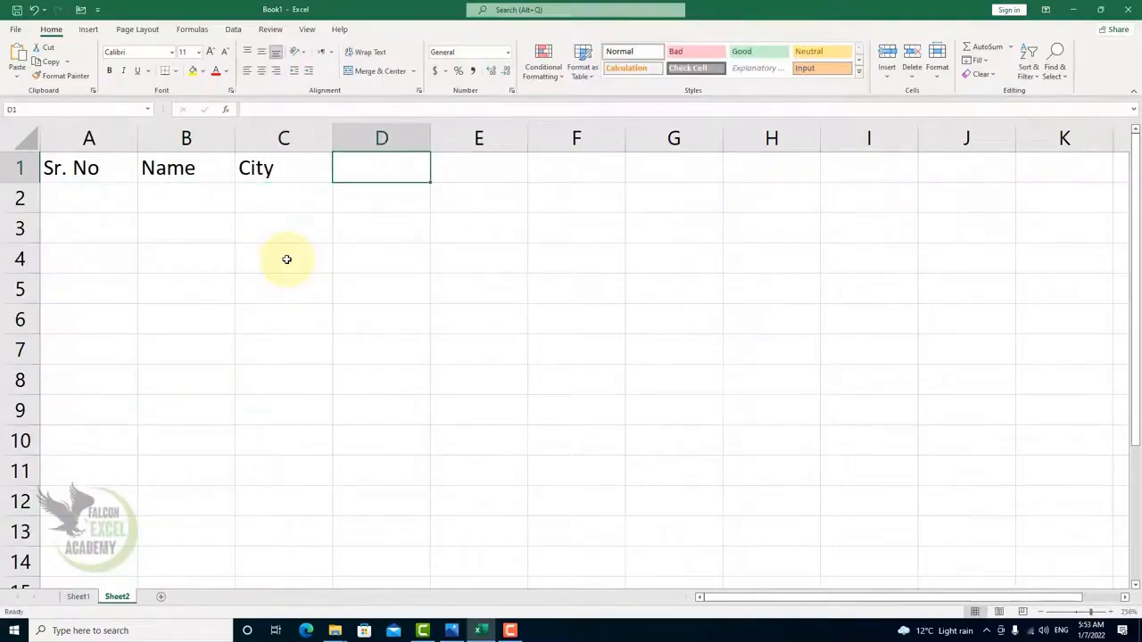
type("Amount")
key("Return")
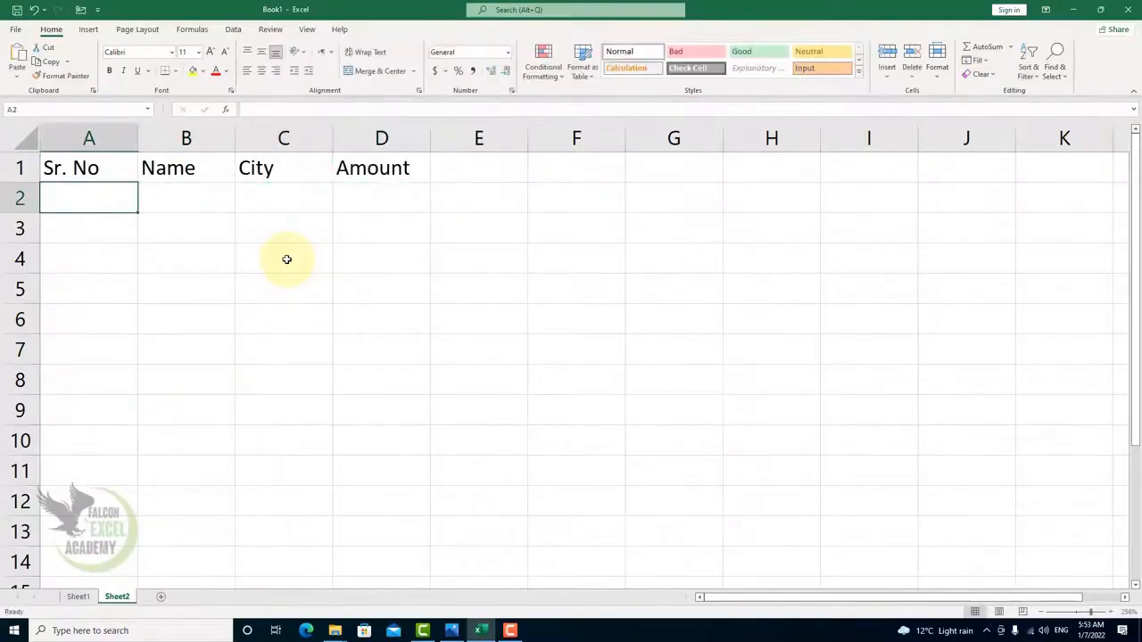
Format the range A1:D12 as a green banded table, marking that it has headers.
left_click_drag(110, 166, 345, 497)
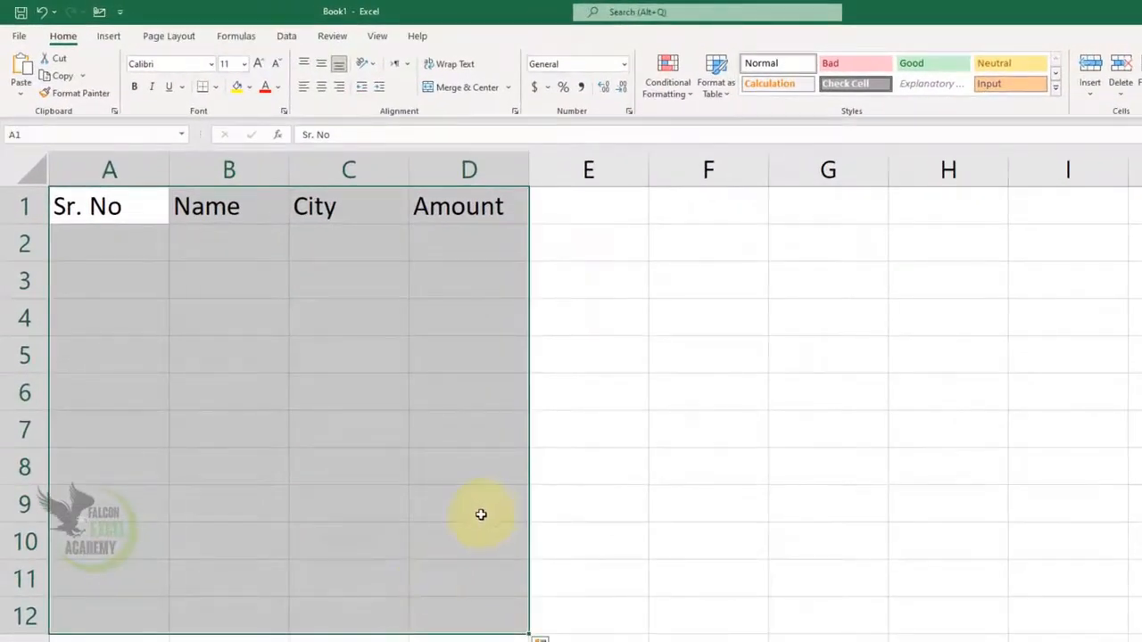
left_click(714, 100)
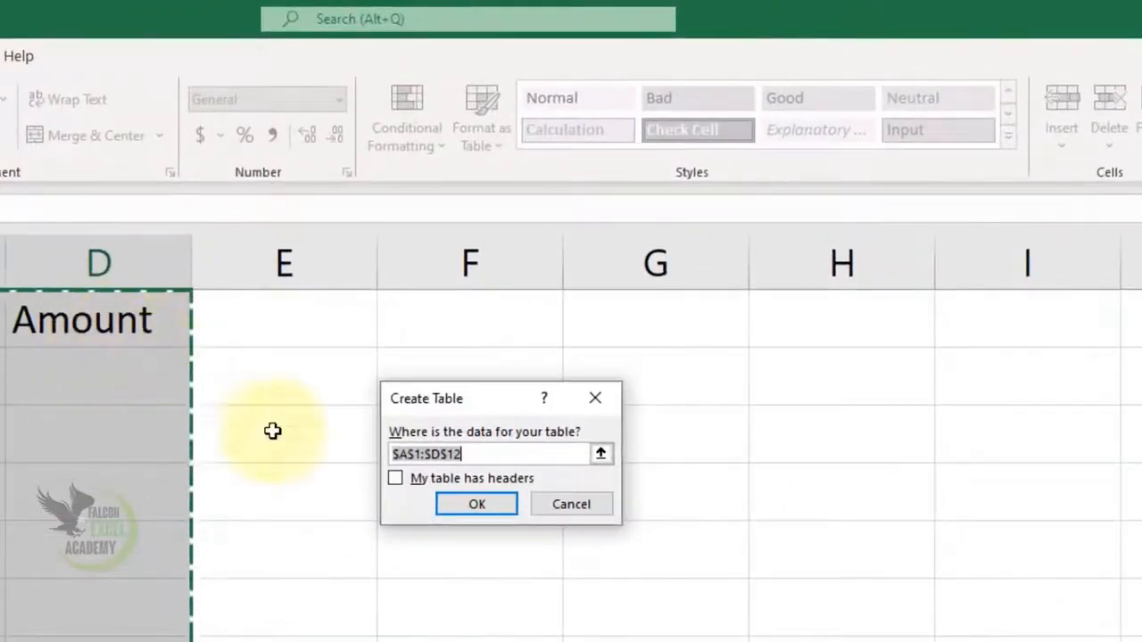
left_click(397, 479)
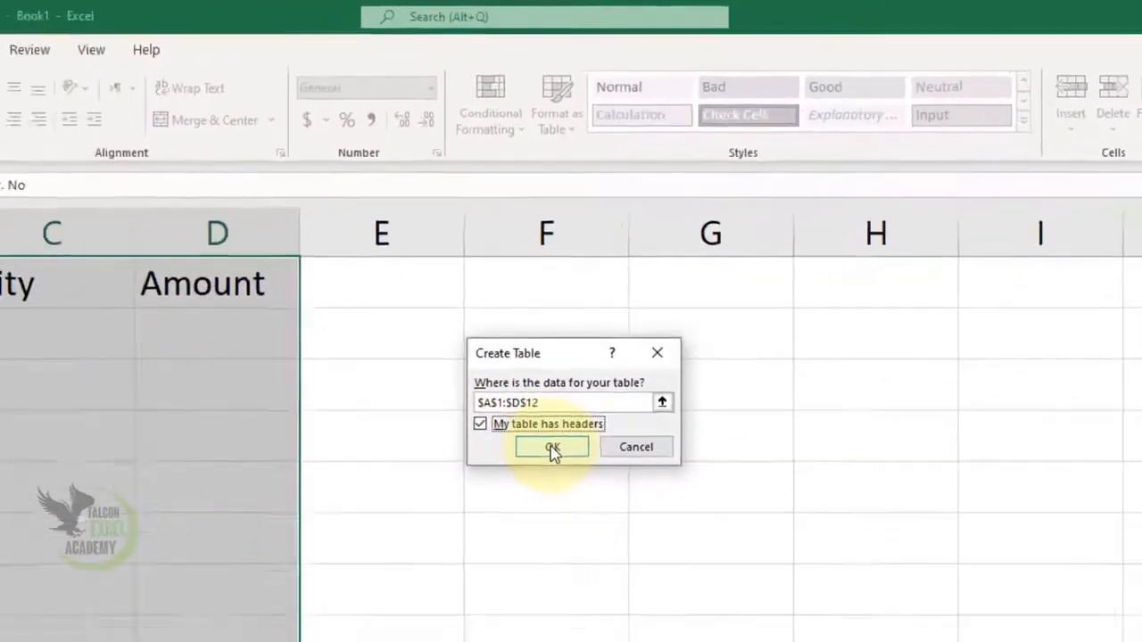
left_click(553, 449)
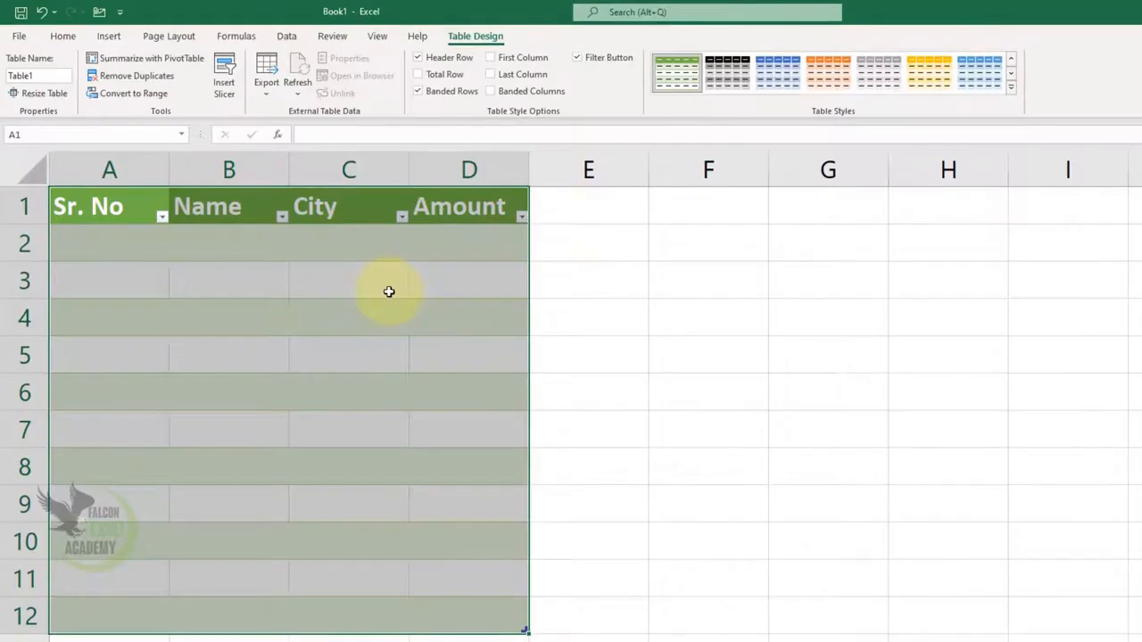
left_click(389, 292)
Fill the Amount cells D2 to D12 with 500, 200, 500, 400, 500, 400, 500, 400, 500, 400 and 500.
left_click(490, 250)
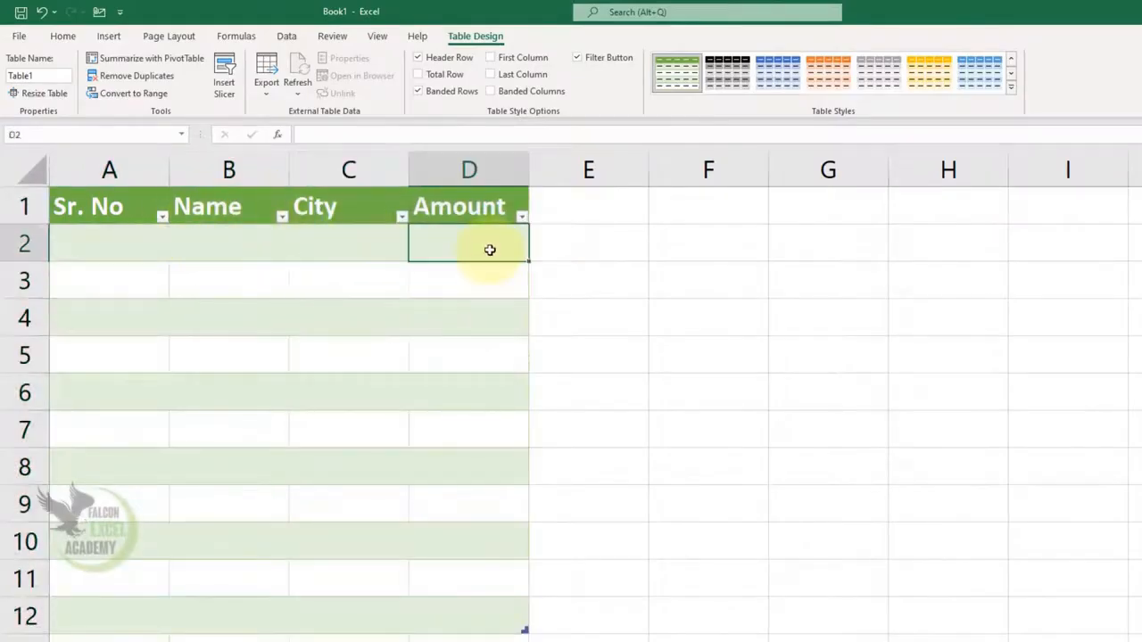
type("500")
key("Return")
type("200")
key("Return")
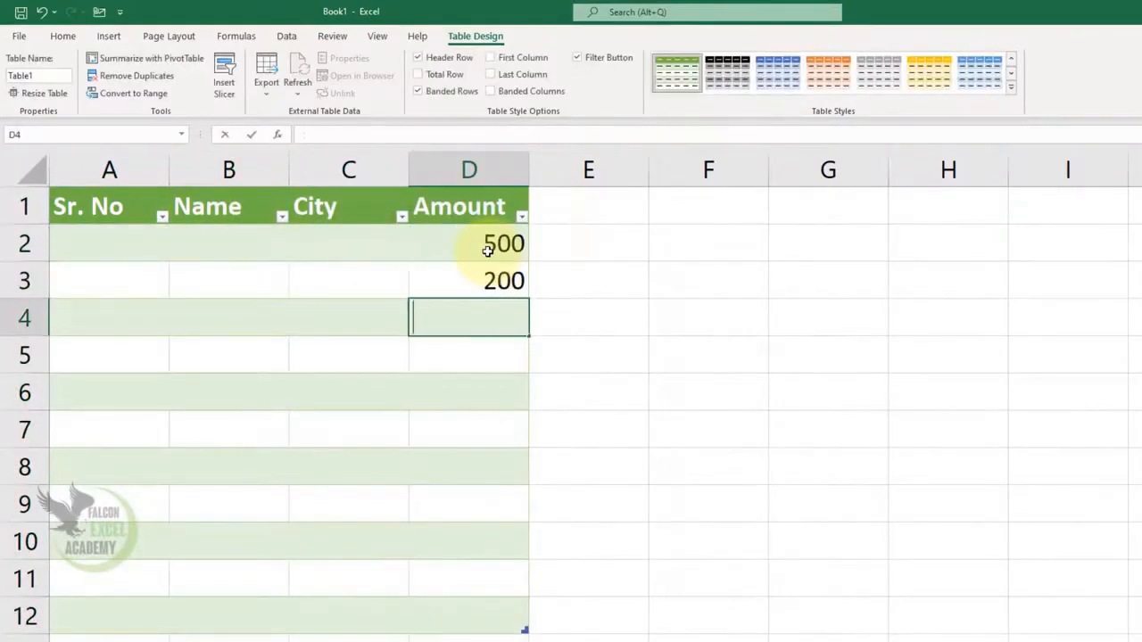
type("500")
key("Return")
type("400")
key("Return")
type("500")
key("Return")
type("400")
key("Return")
type("500 4")
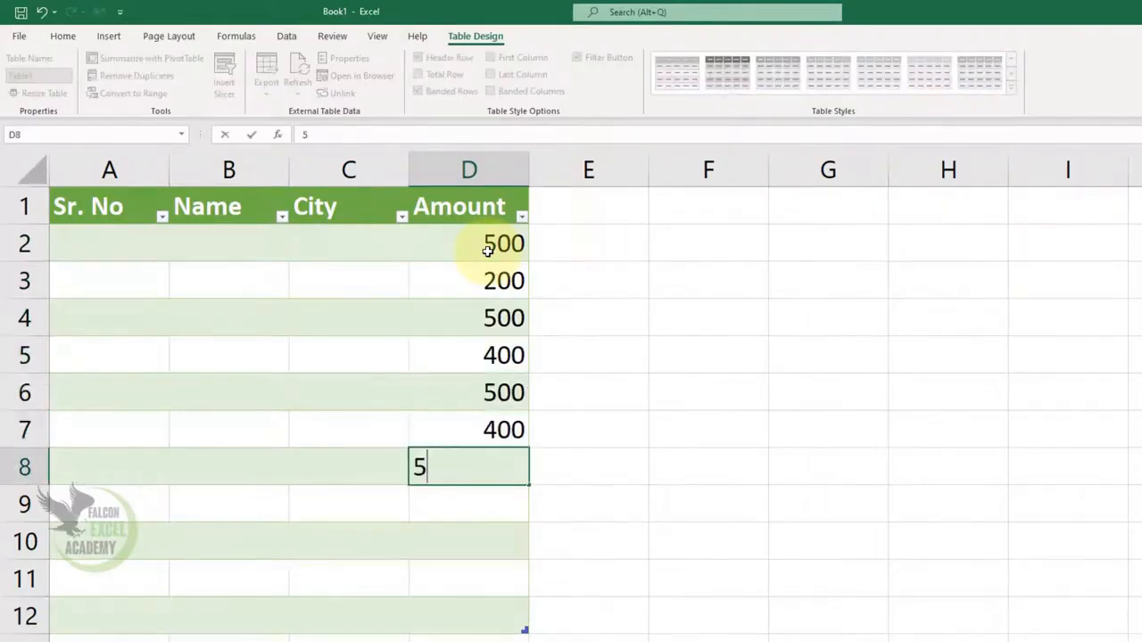
type("00")
key("Return")
type("500")
key("Return")
type("400")
key("Return")
type("500")
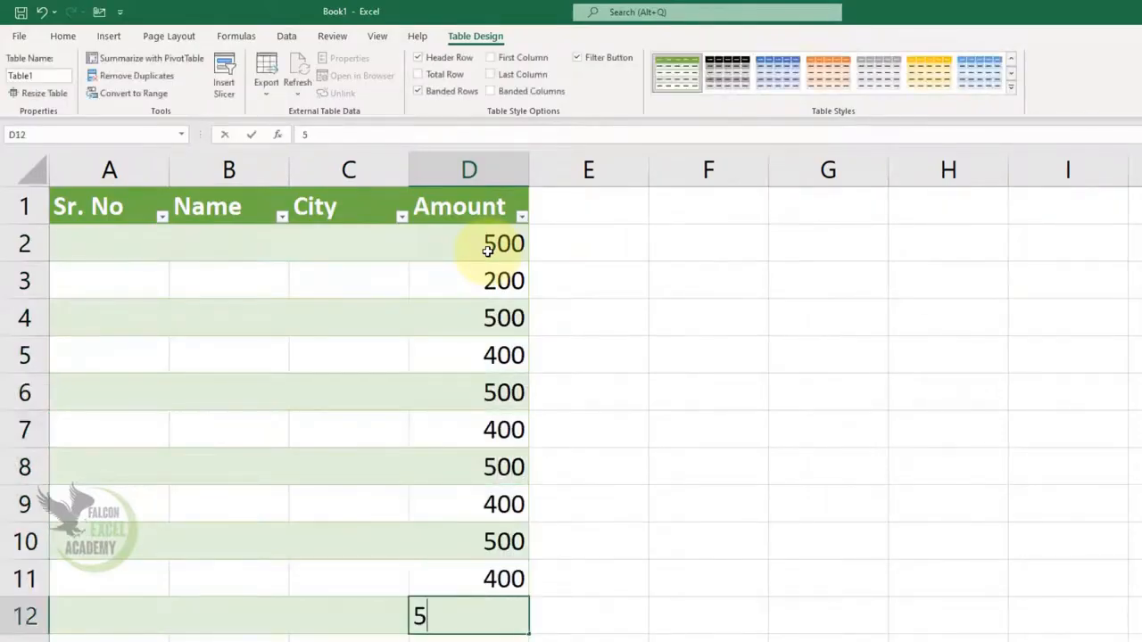
key("Return")
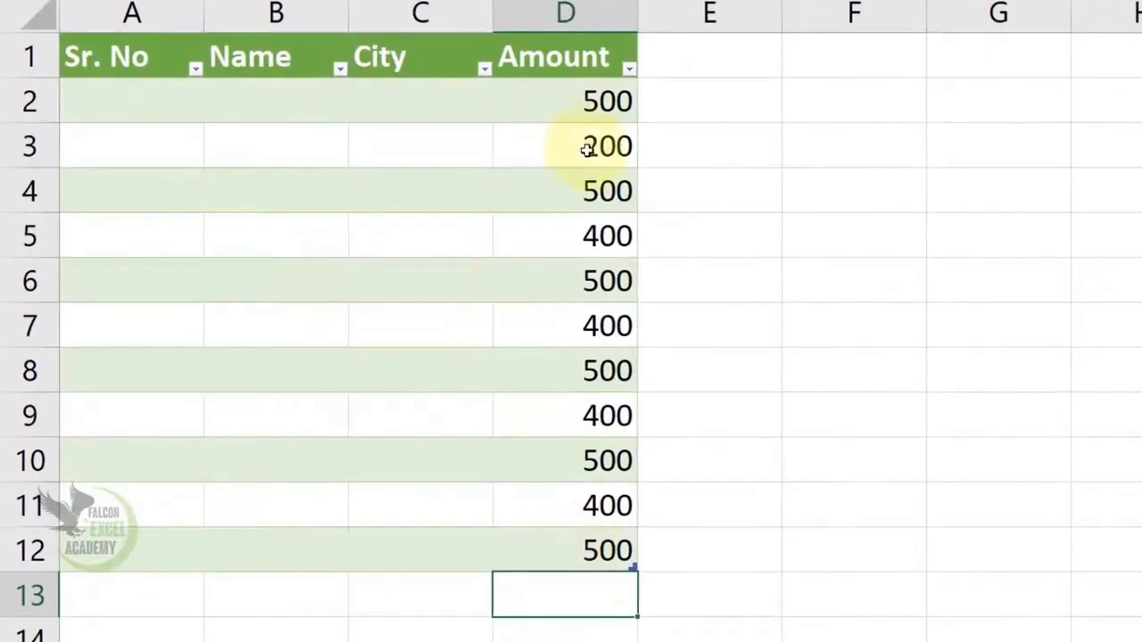
Select the last Amount cell and switch the table's header row off and back on.
left_click(571, 548)
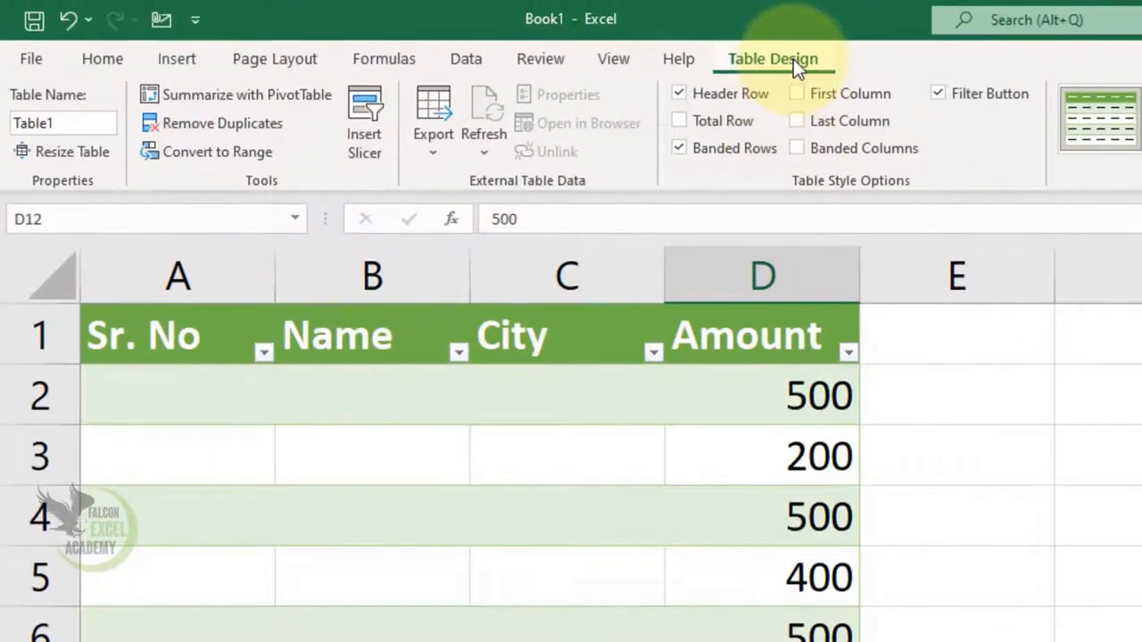
left_click(680, 94)
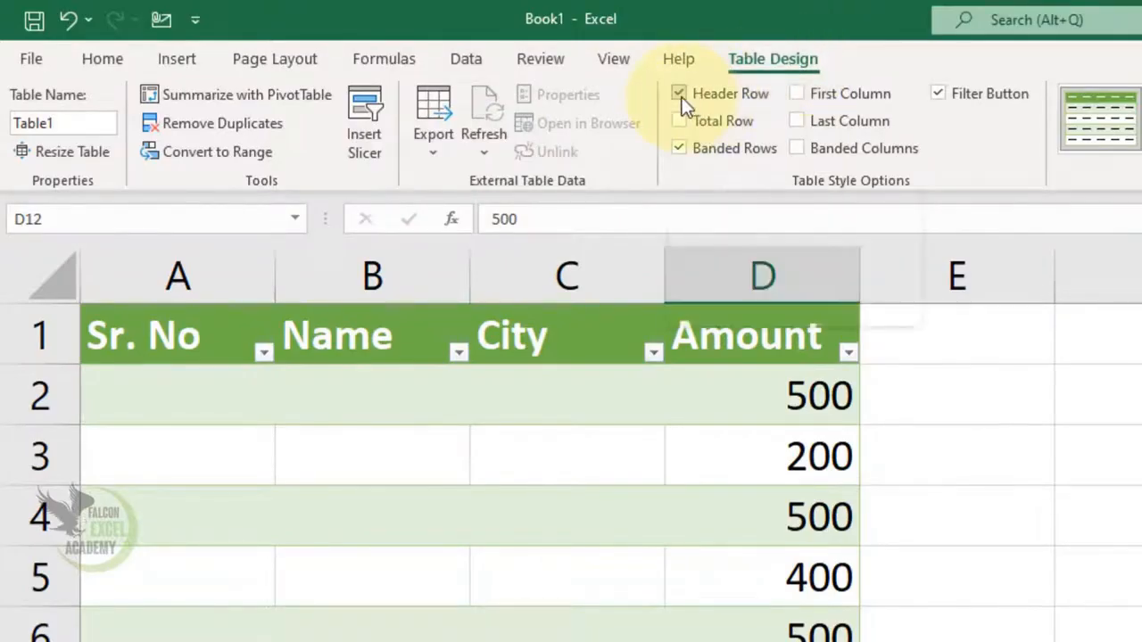
left_click(680, 95)
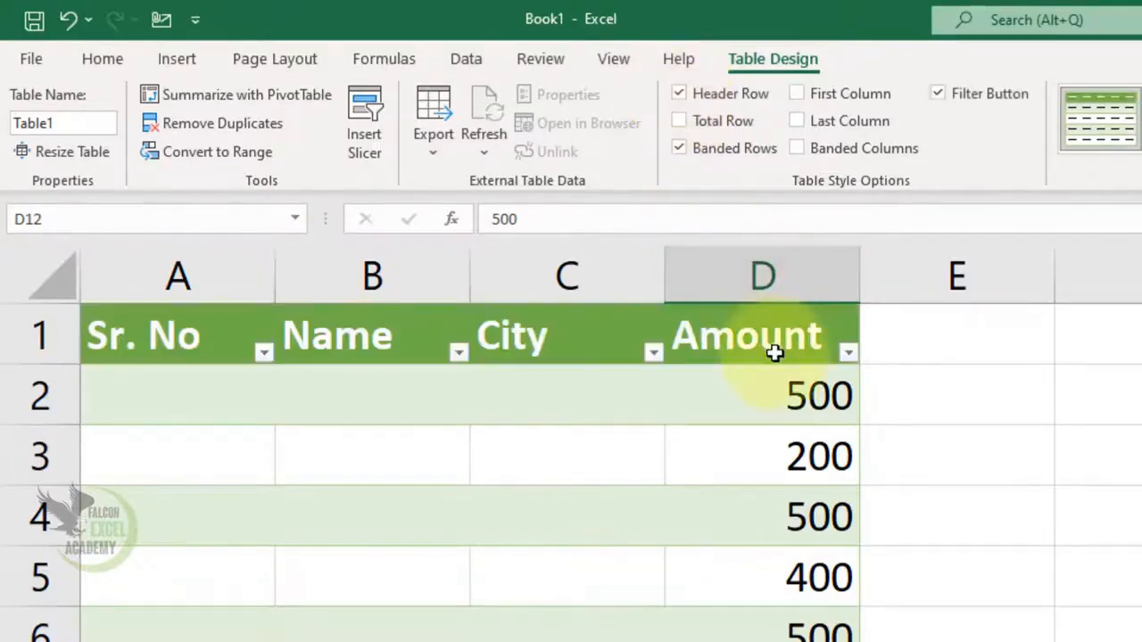
left_click(736, 100)
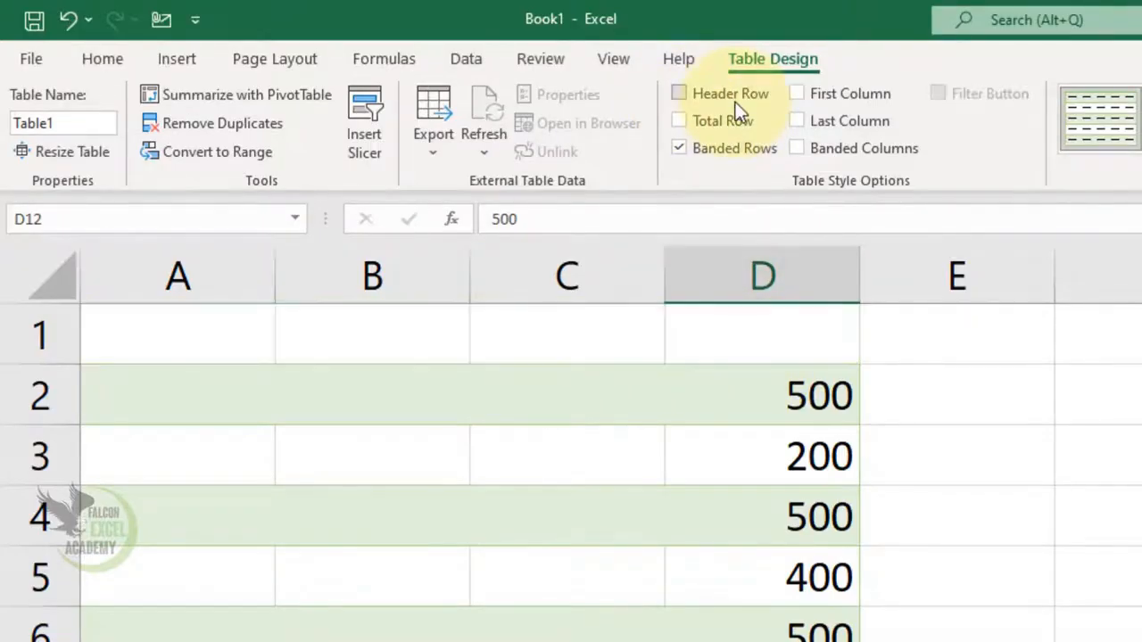
left_click(735, 100)
Add a total row to the table, switching it off once and back on.
left_click(691, 114)
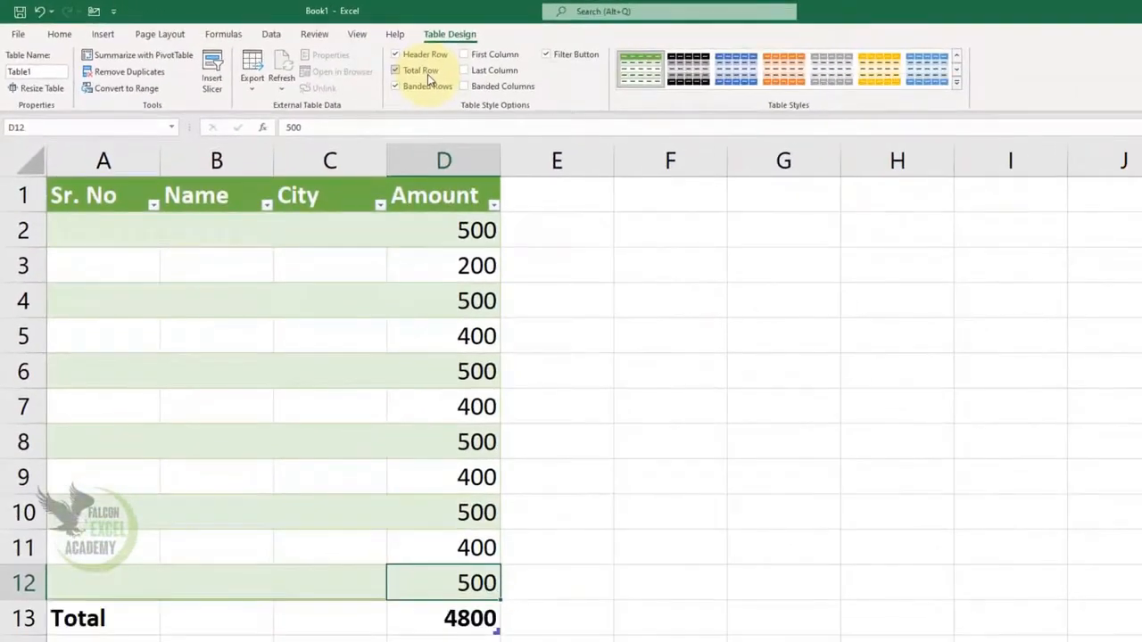
left_click(428, 75)
left_click(429, 75)
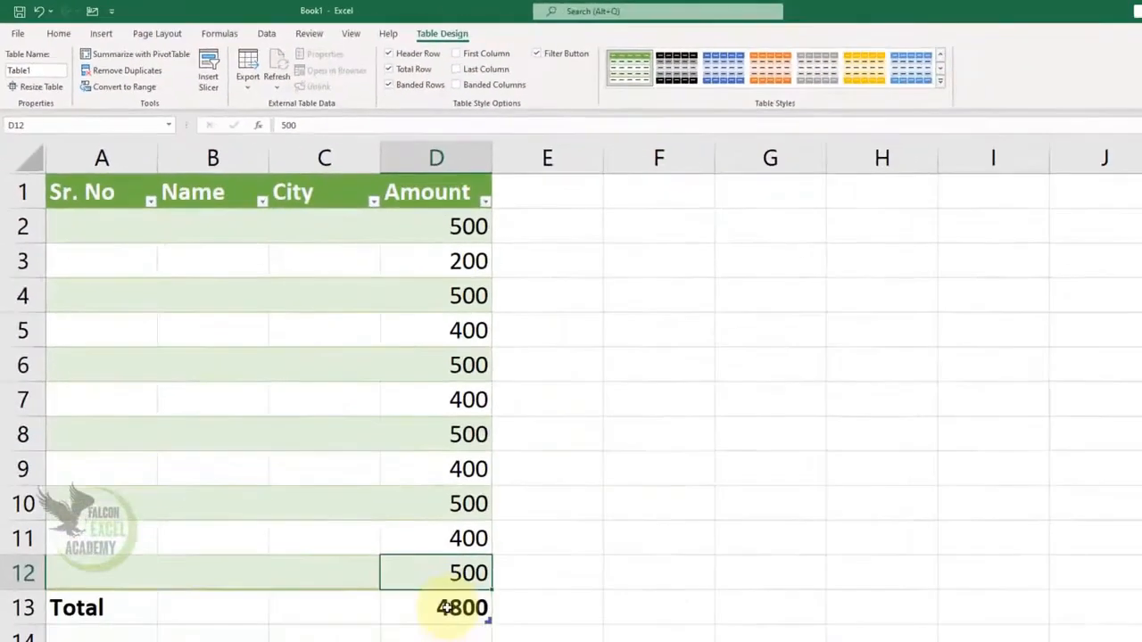
Try Average and Count as the Amount column's total row function, and set it back to Sum.
left_click(446, 608)
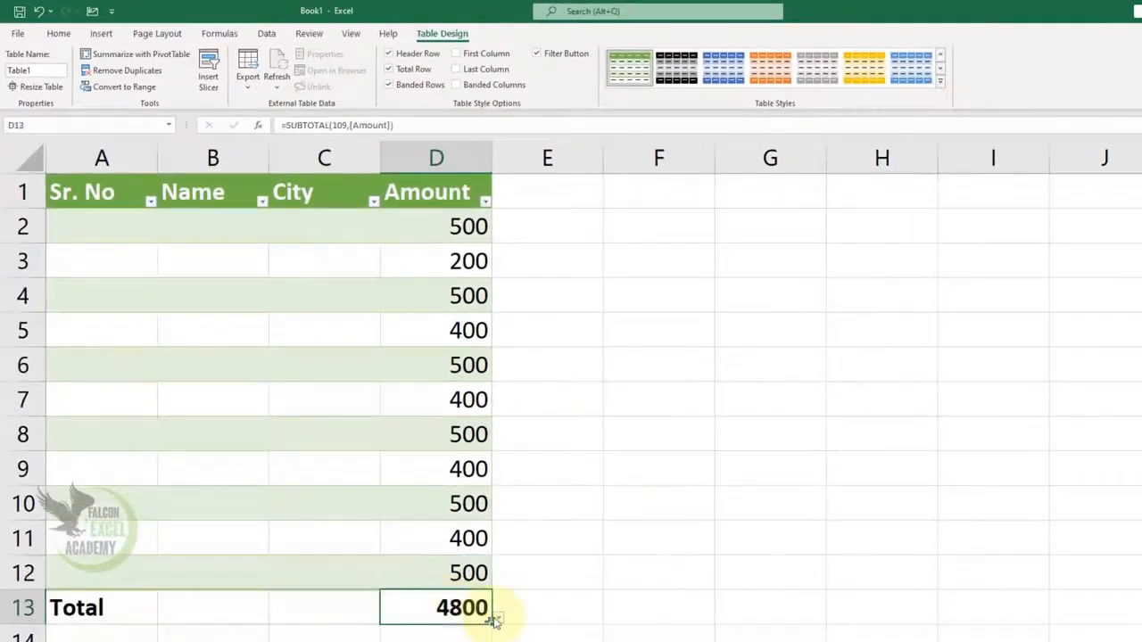
left_click(497, 620)
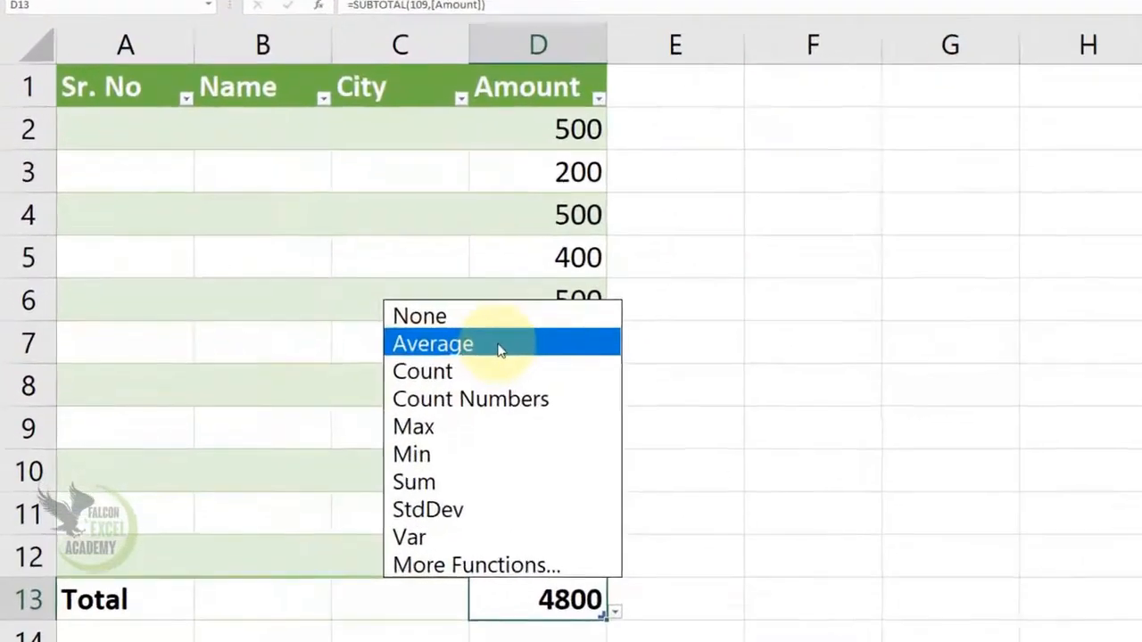
left_click(499, 346)
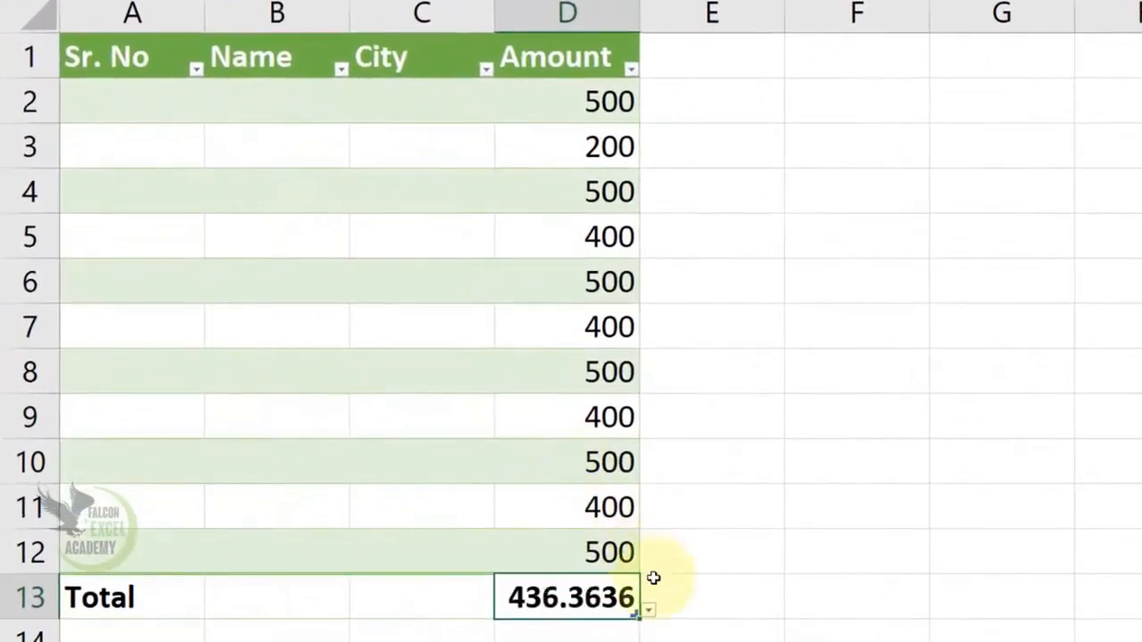
left_click(615, 612)
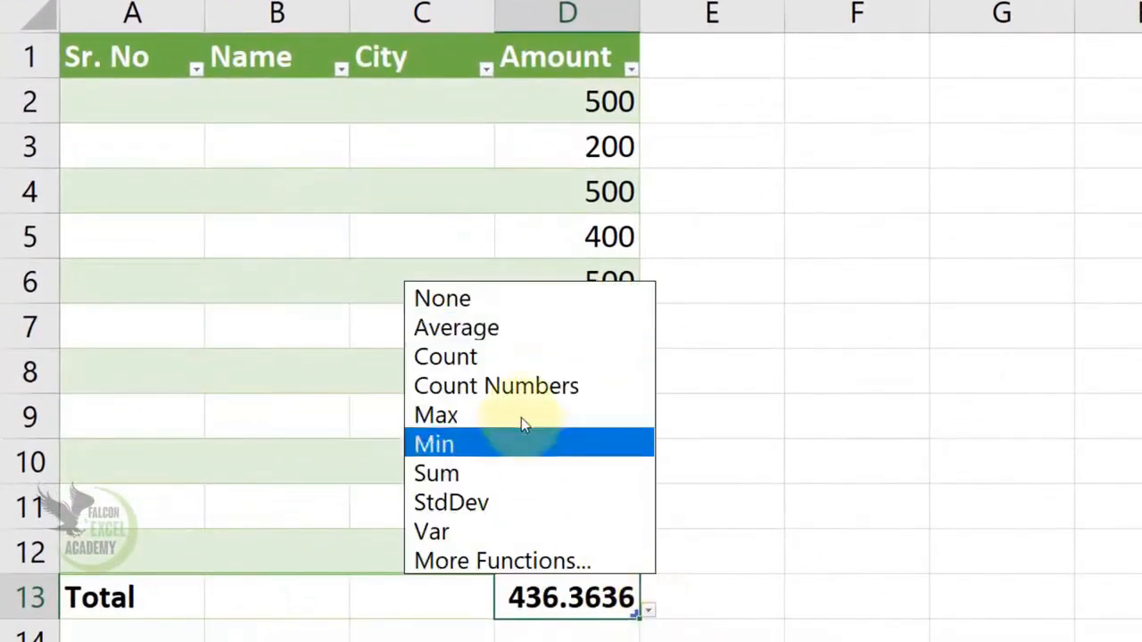
left_click(510, 358)
left_click(649, 613)
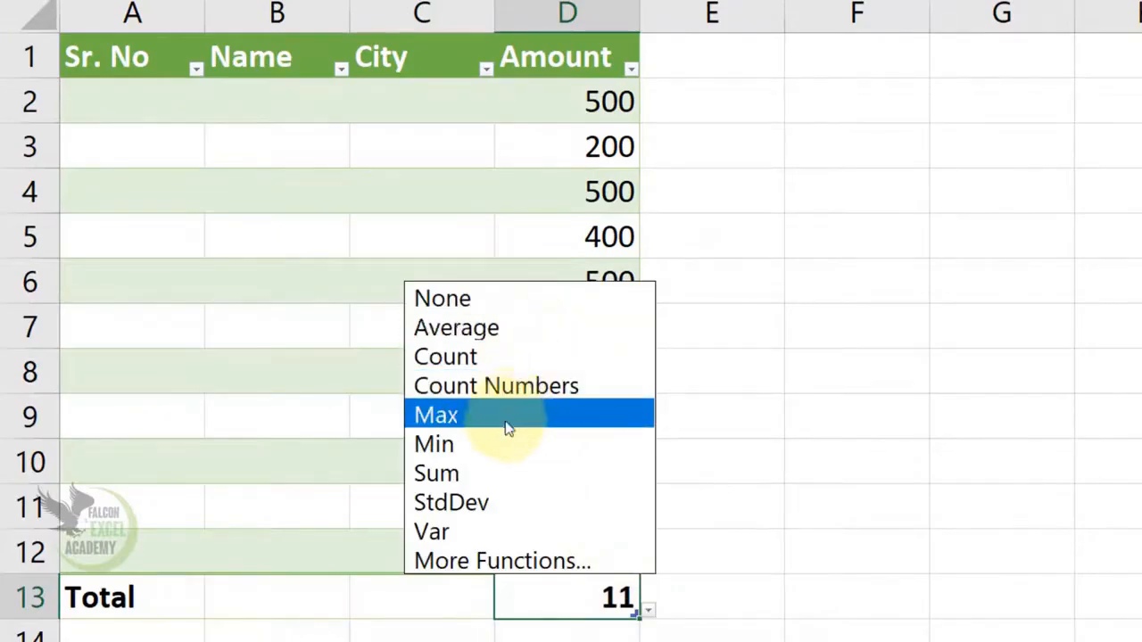
left_click(513, 473)
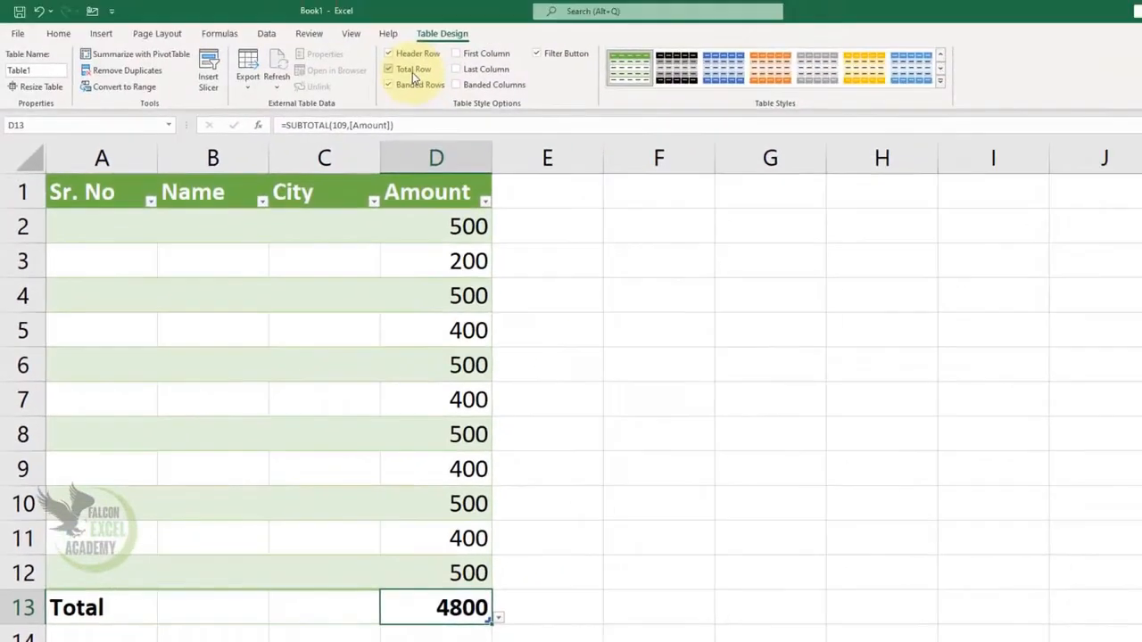
Toggle the table's total row off and on again, leaving it switched off.
left_click(412, 72)
left_click(412, 72)
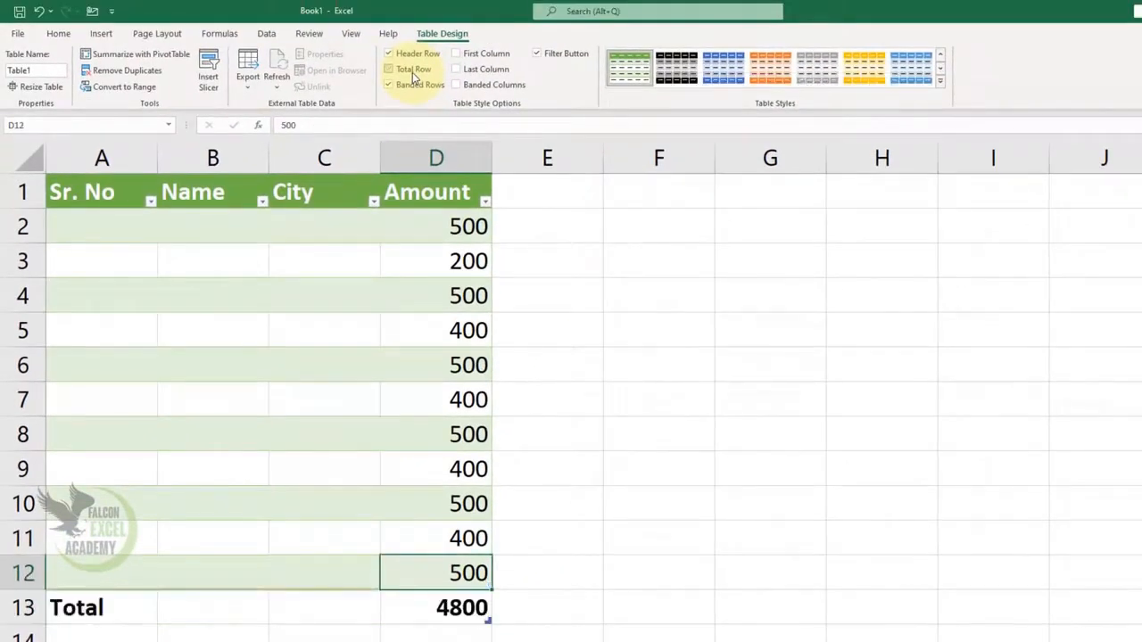
left_click(413, 72)
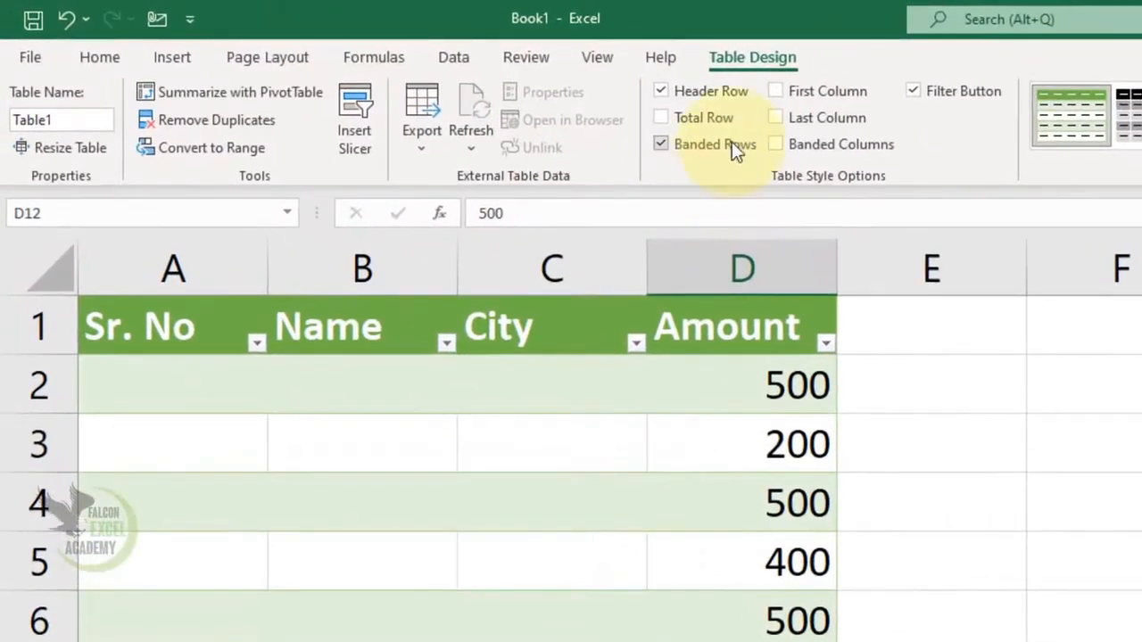
Switch the table's banded rows off and back on, and turn on First Column emphasis.
left_click(431, 84)
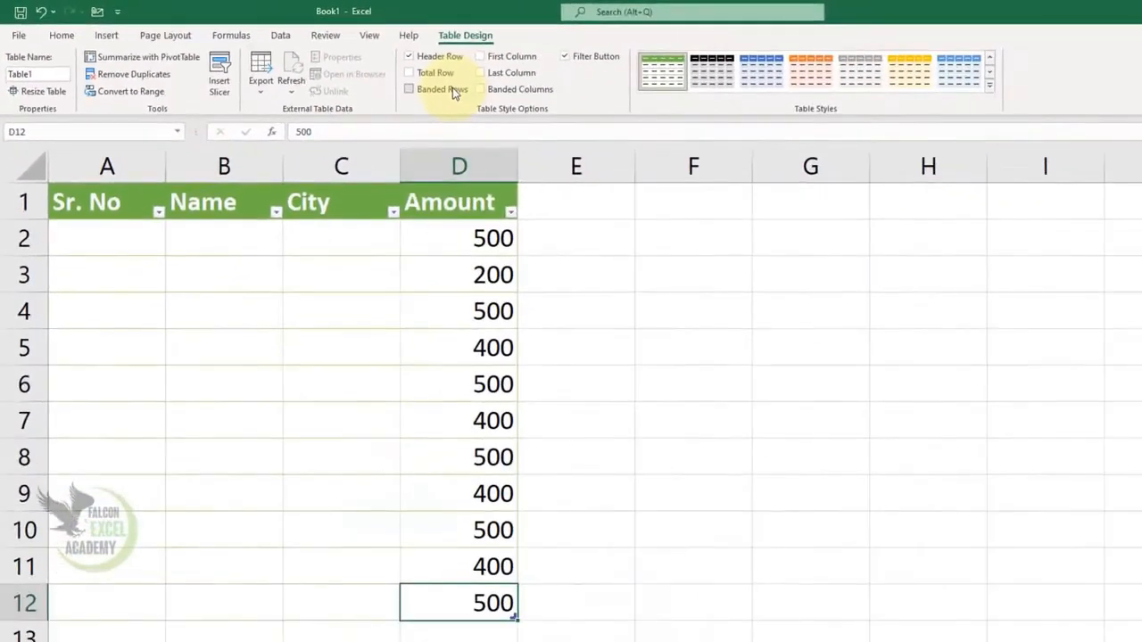
left_click(511, 57)
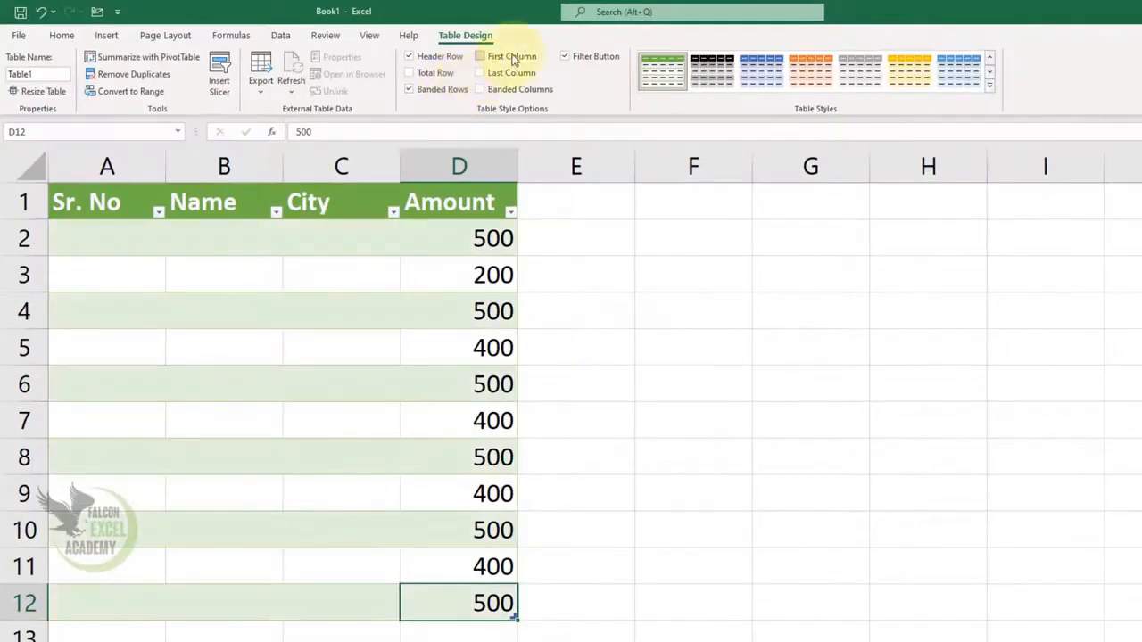
Apply the gold table style and toggle First Column emphasis, leaving it switched off.
left_click(750, 82)
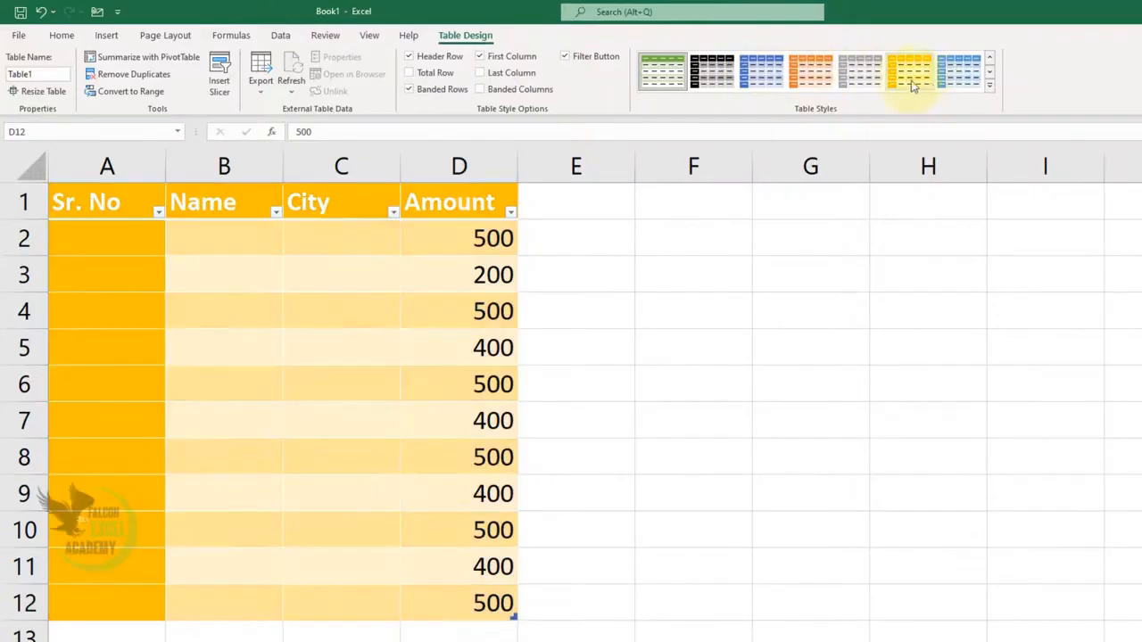
left_click(908, 79)
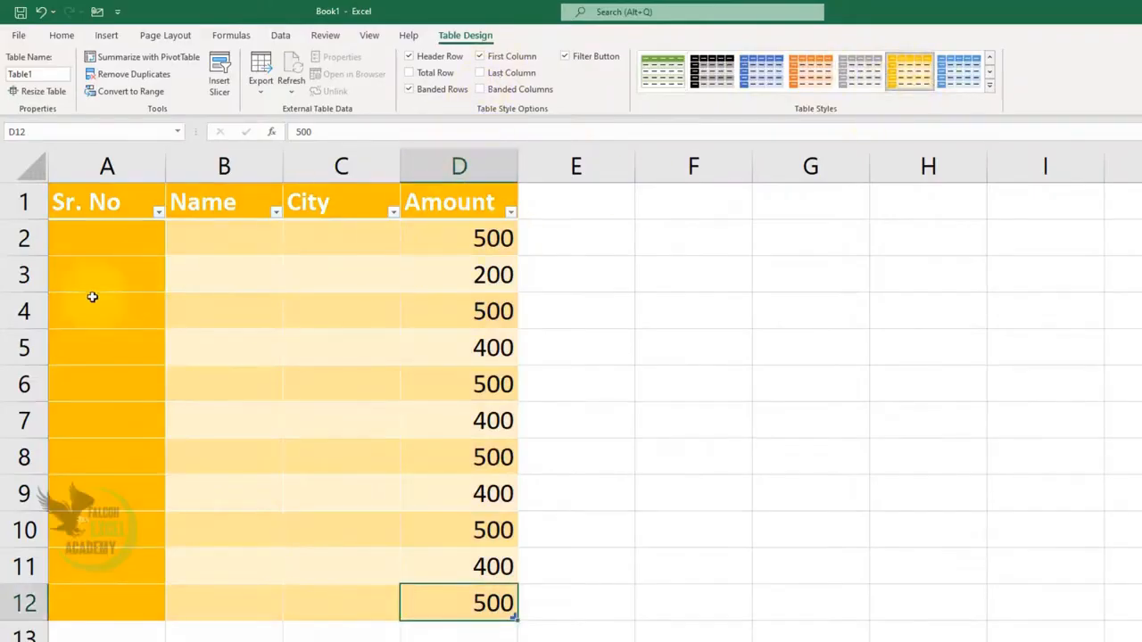
left_click(497, 59)
left_click(497, 59)
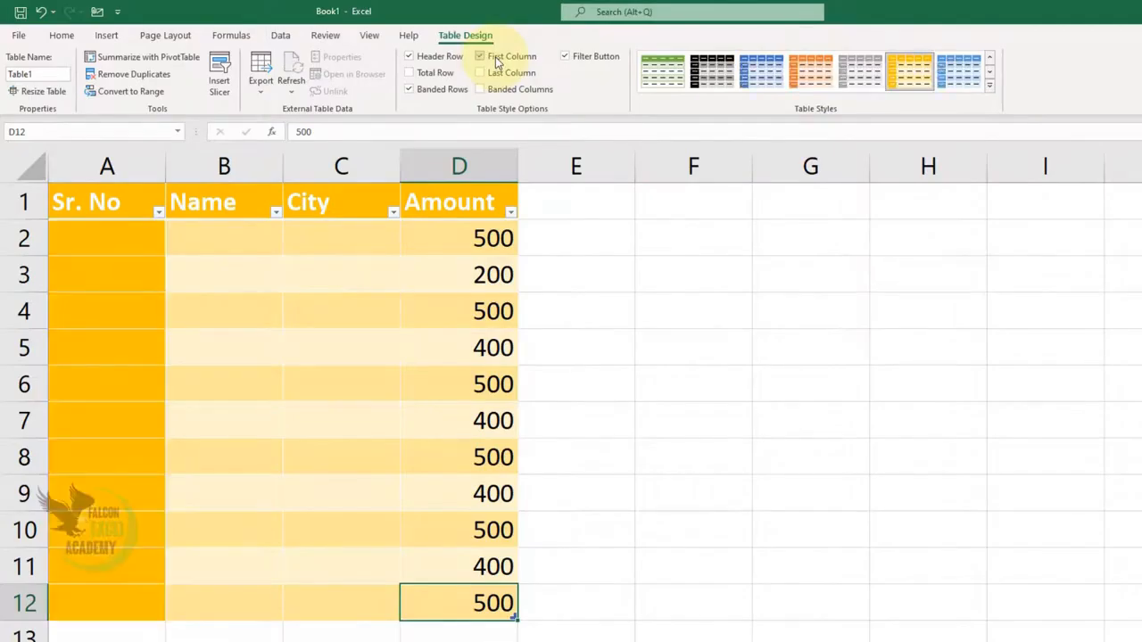
left_click(497, 58)
Try the table's Last Column and Banded Columns options one after the other, switching each off again.
left_click(502, 77)
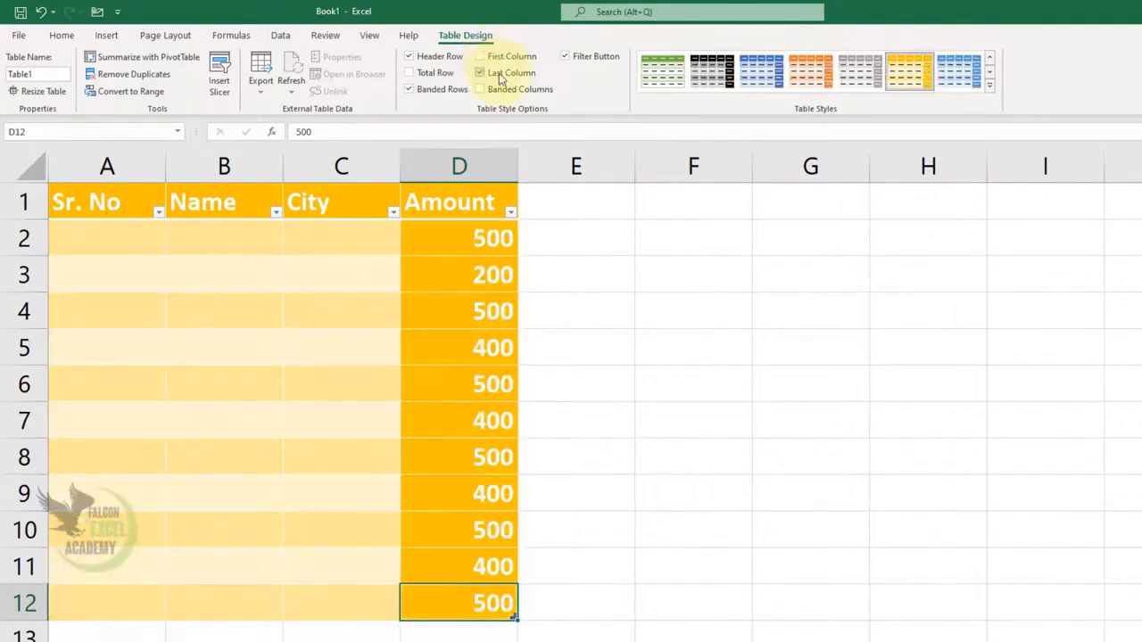
left_click(498, 75)
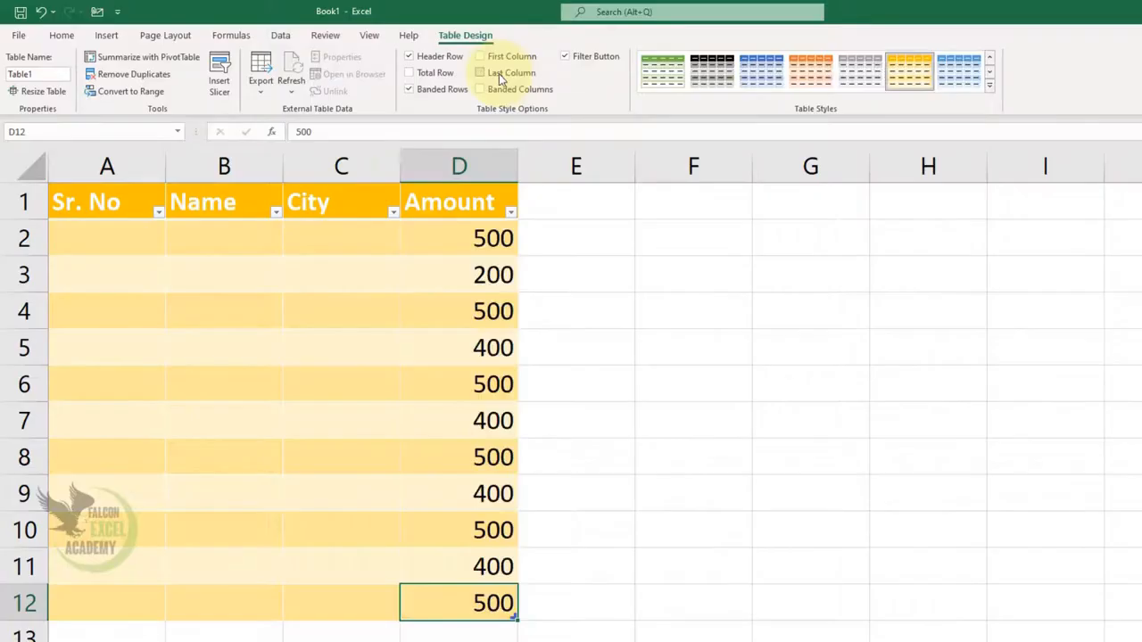
left_click(495, 89)
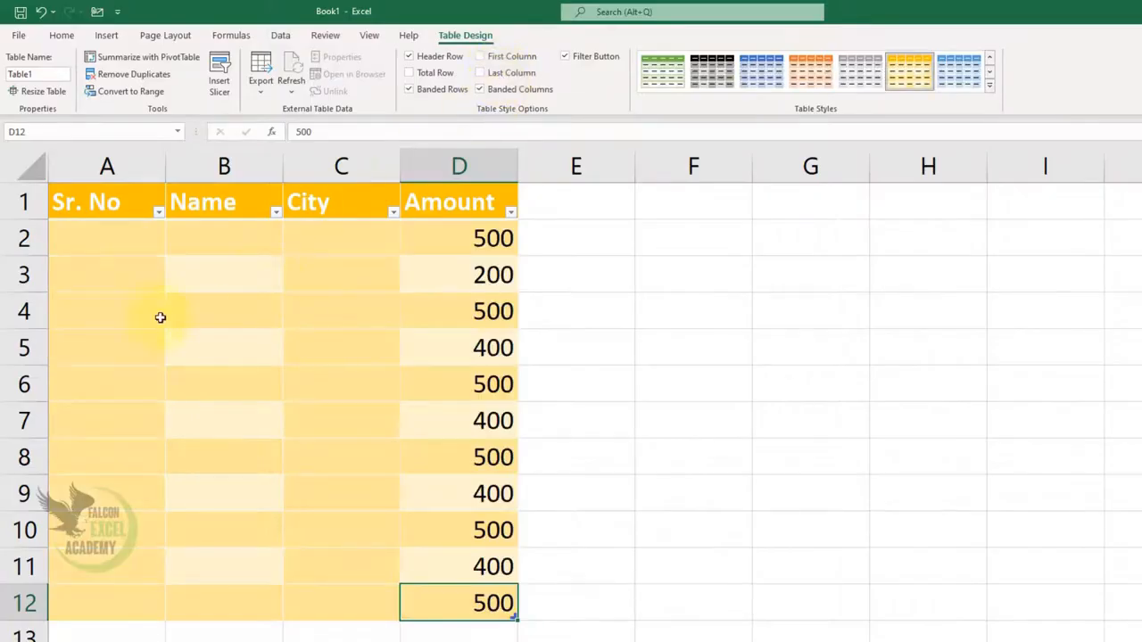
left_click(526, 94)
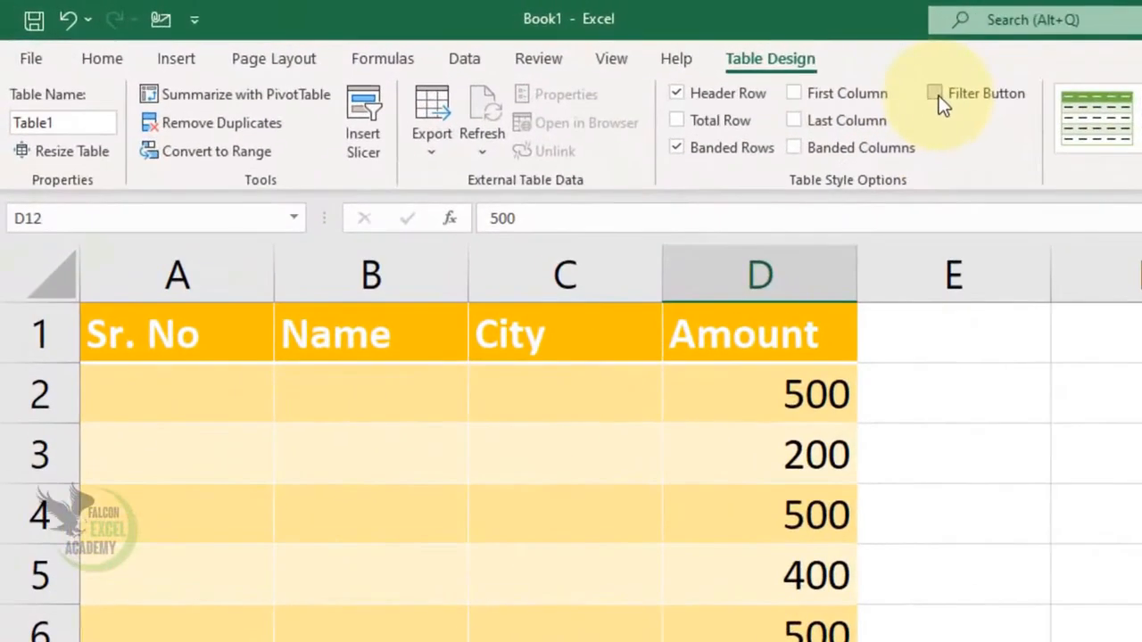
Toggle the header filter buttons off and back on, and apply the light blue table style with blue banding.
left_click(566, 57)
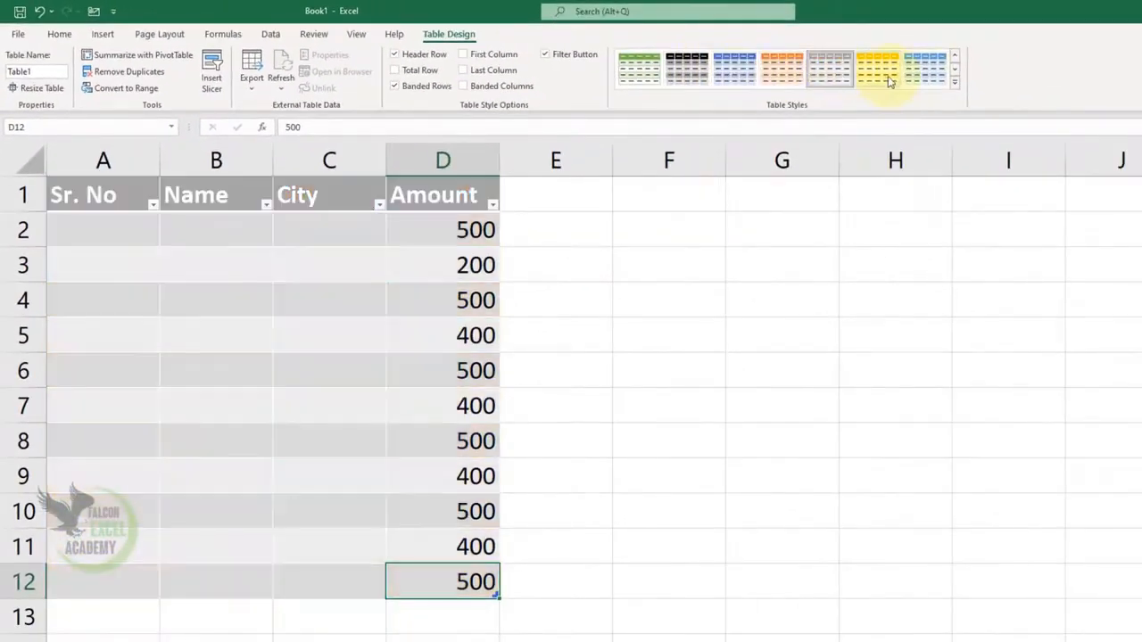
left_click(919, 76)
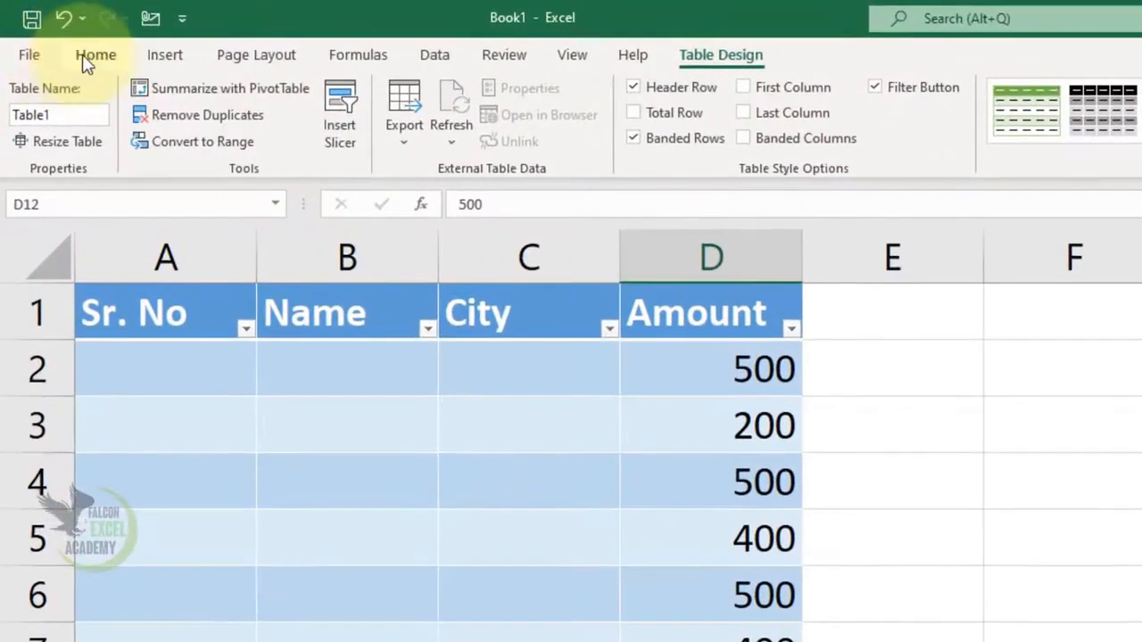
Select cells A3:D3, try the Bad and Good cell styles on them, and apply the Neutral style.
left_click(67, 39)
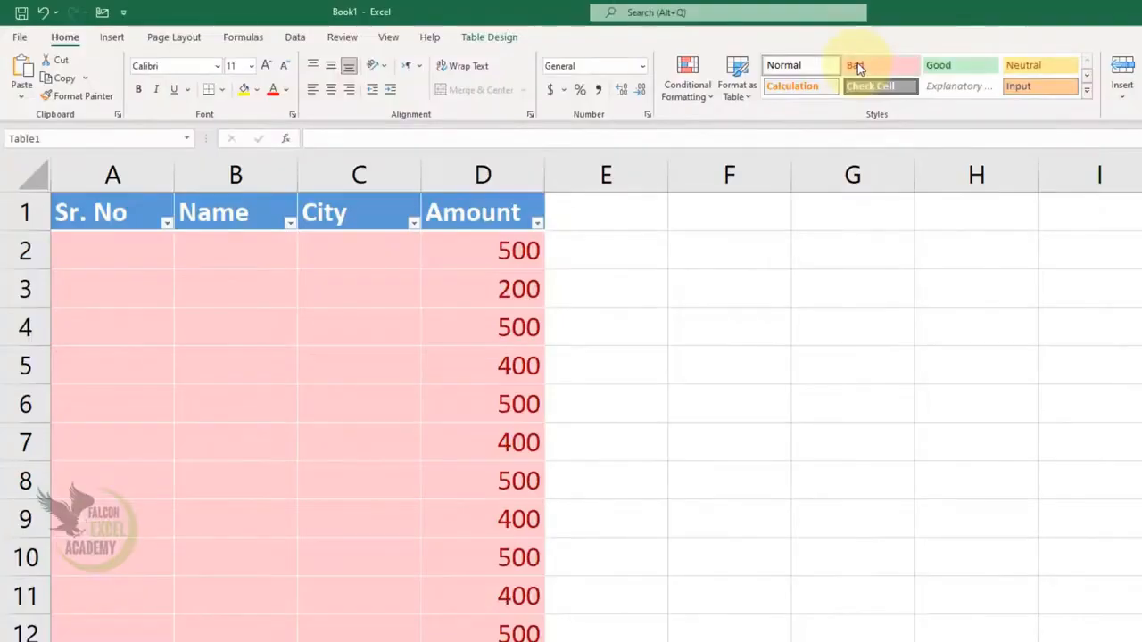
left_click(1120, 426)
left_click_drag(442, 288, 64, 291)
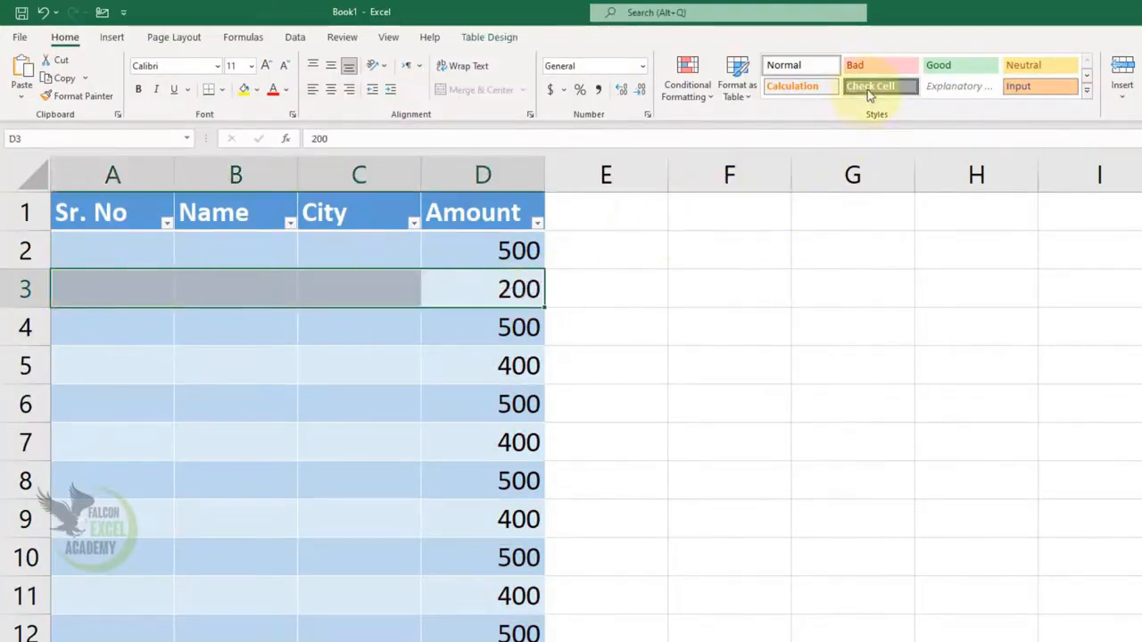
left_click(876, 73)
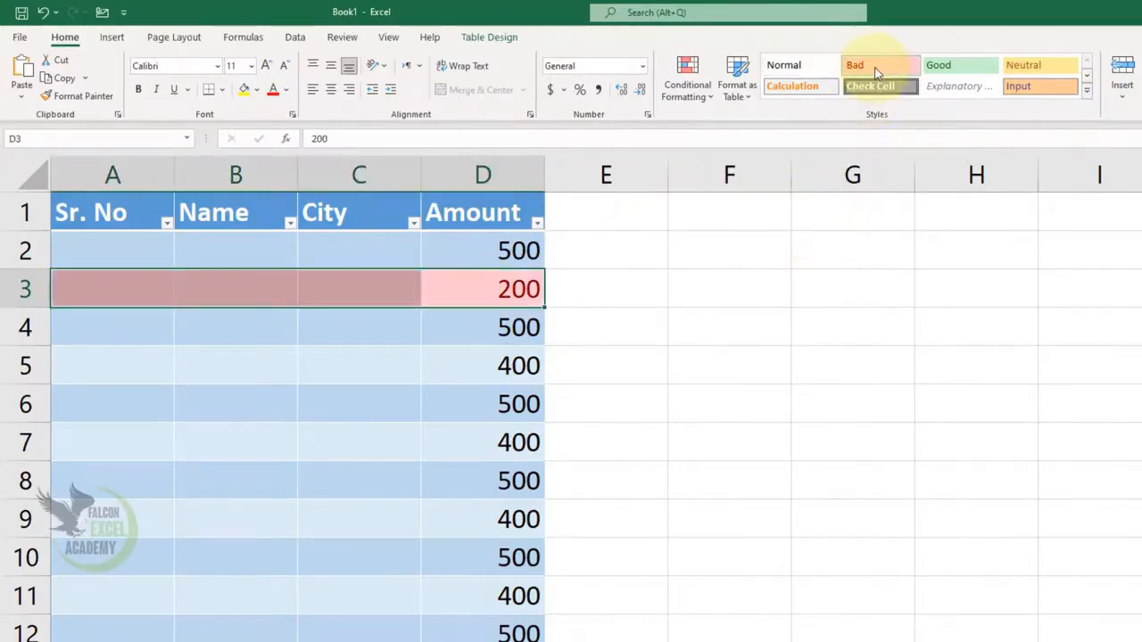
left_click(942, 71)
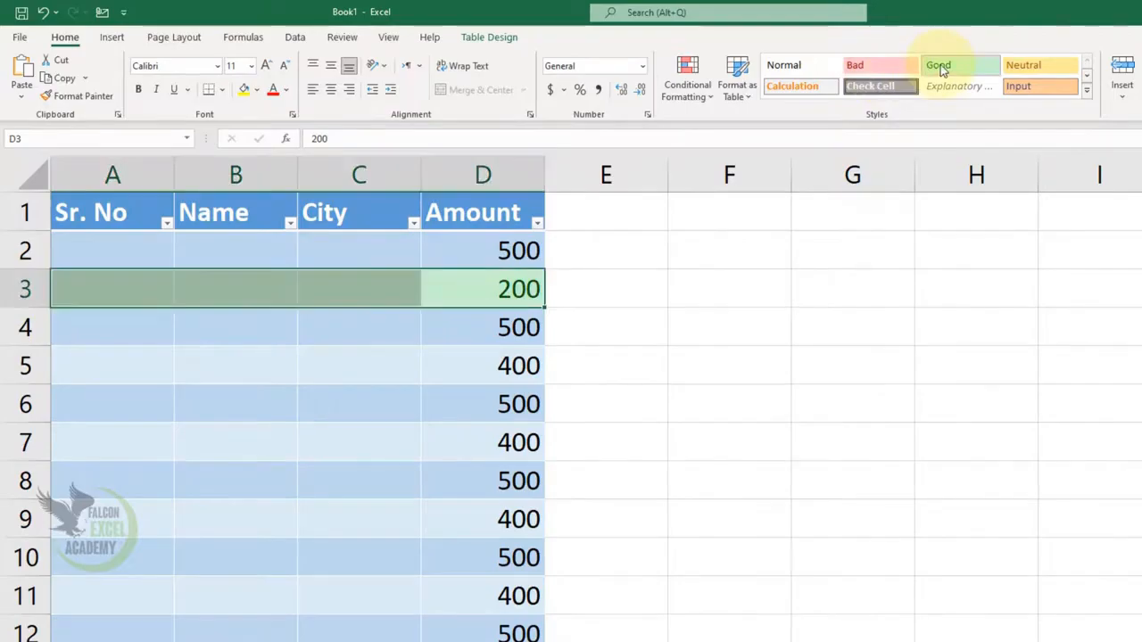
left_click(1040, 68)
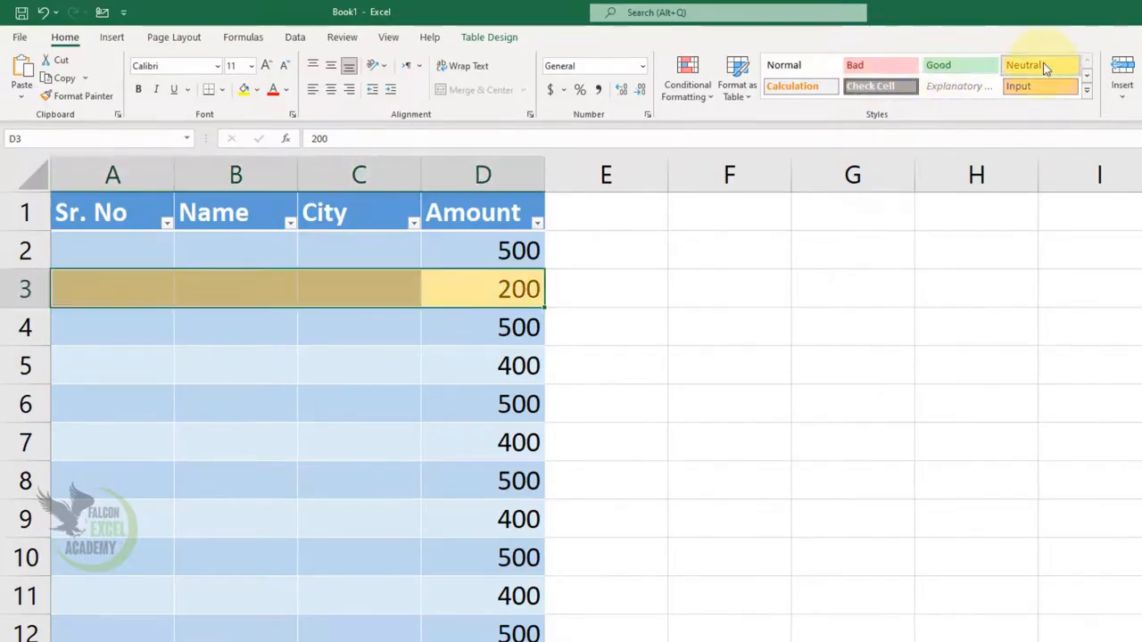
Preview the Calculation and Check Cell styles on A3:D3, and apply the Note cell style from the full gallery.
left_click(803, 90)
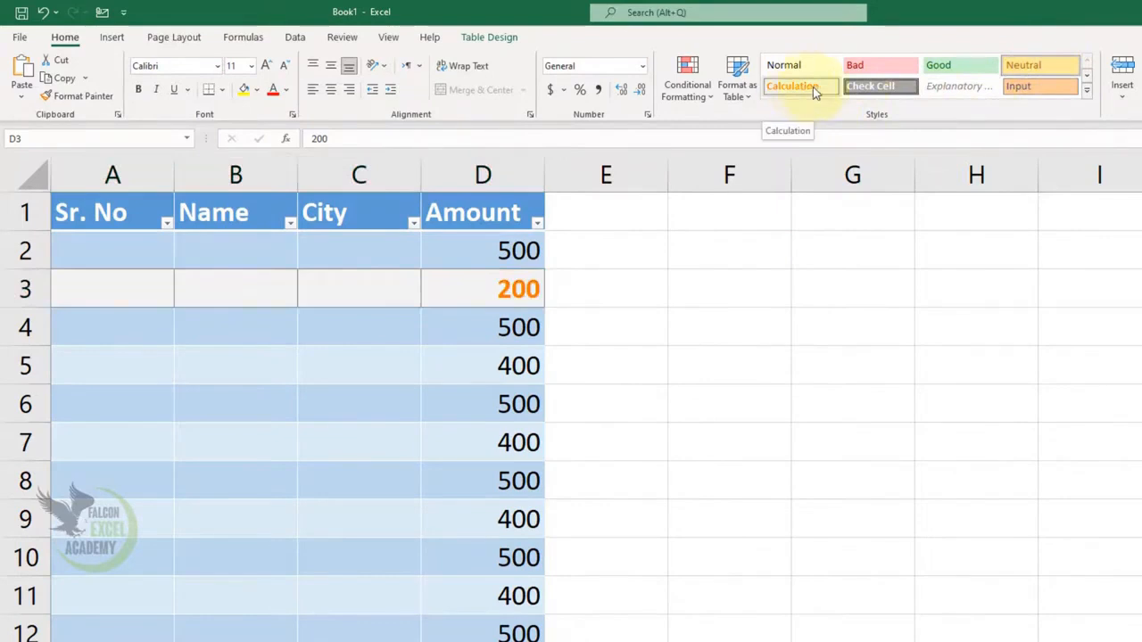
left_click(862, 89)
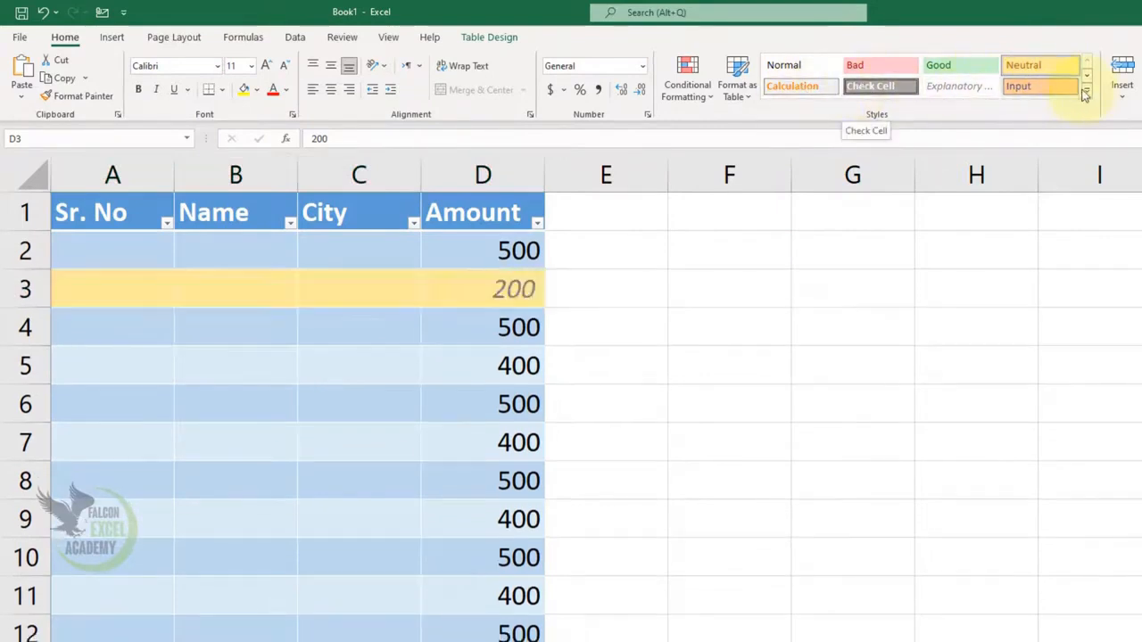
left_click(1087, 90)
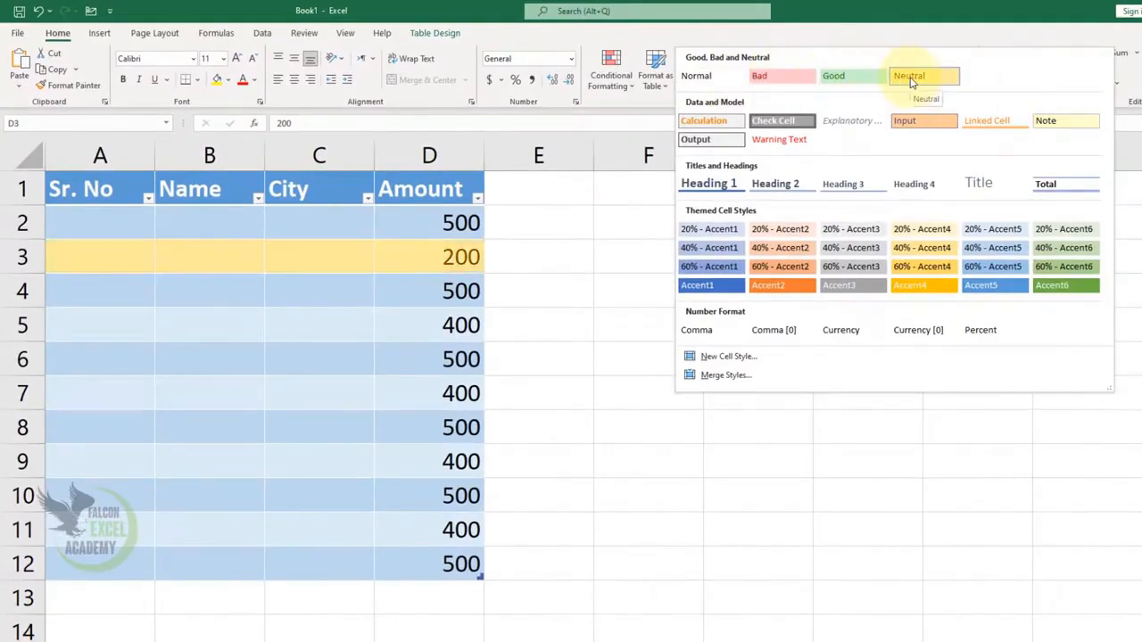
left_click(1073, 126)
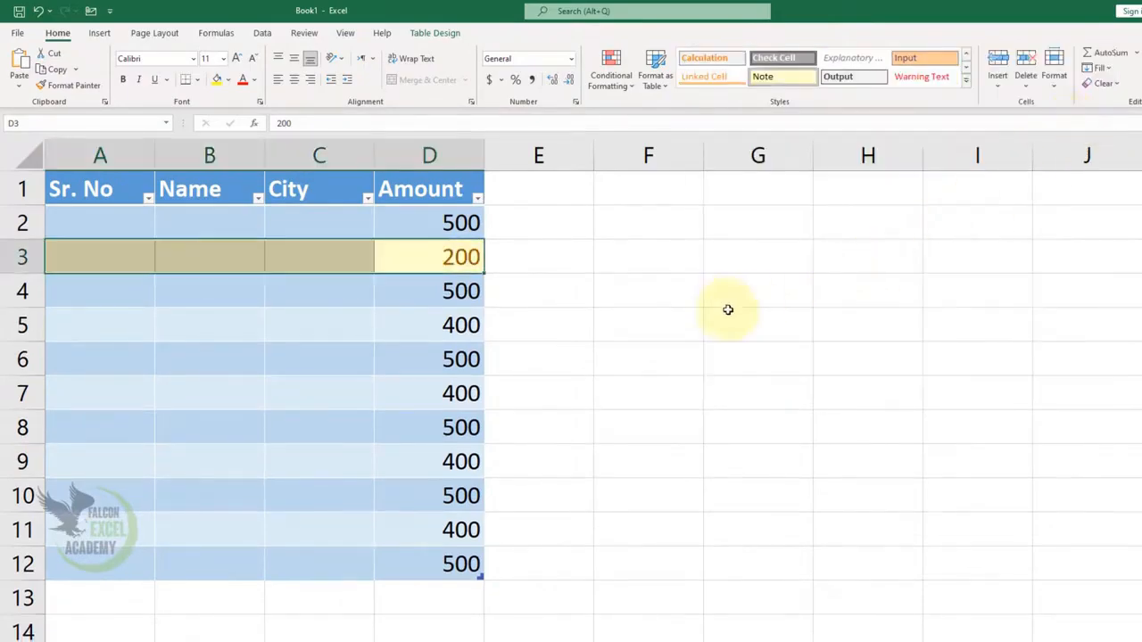